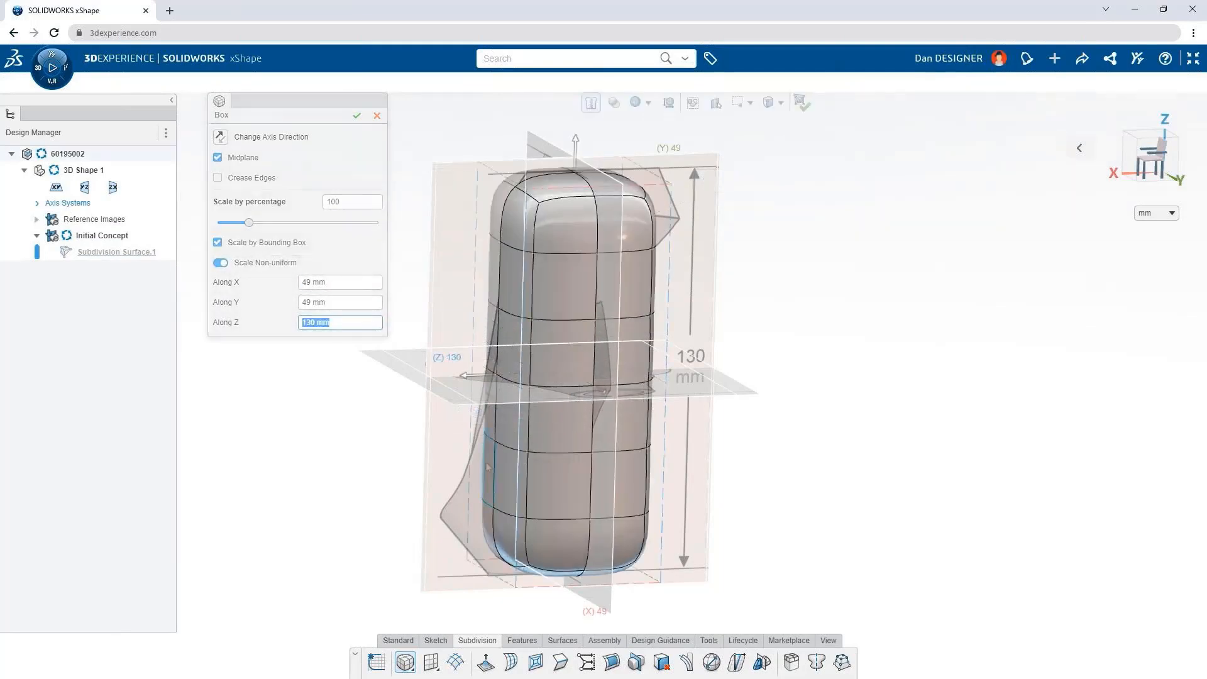
Step: Create the 49 × 49 × 130 mm subdivision box and pull its lower side faces outward to the reference profile
key(Return)
click(481, 481)
drag(479, 478, 495, 407)
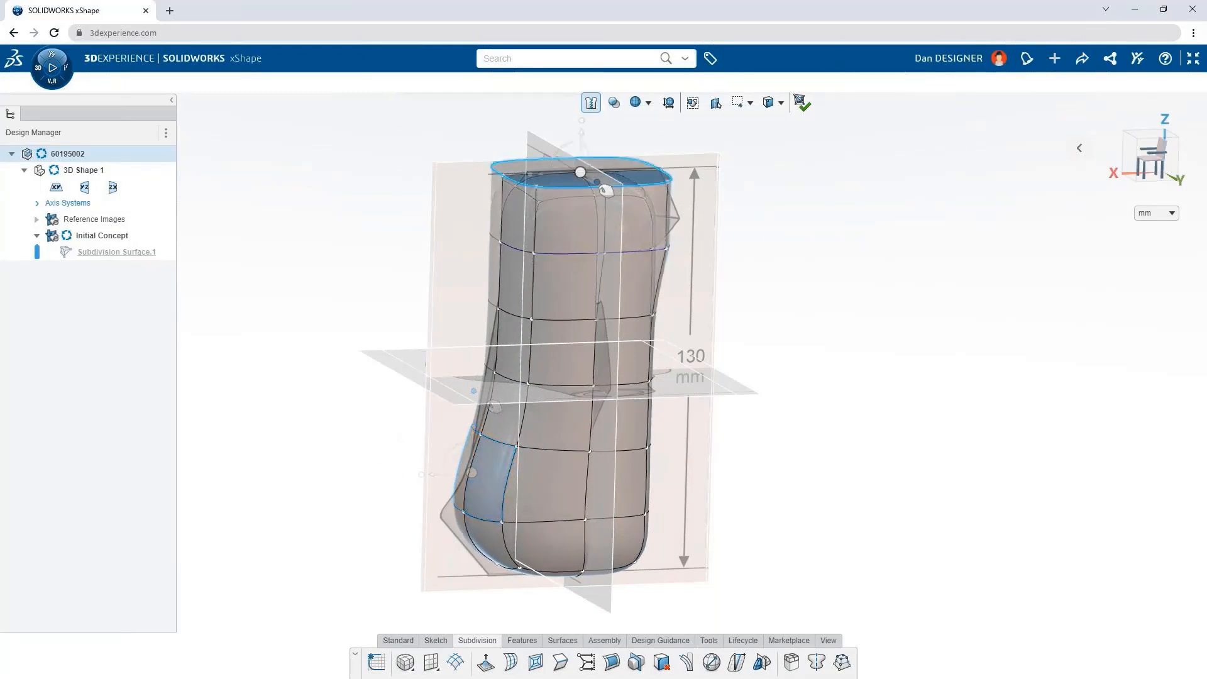
Step: Scale the top loop inward and slant the upper edge loop to match the reference image with Line Align
drag(605, 190, 595, 189)
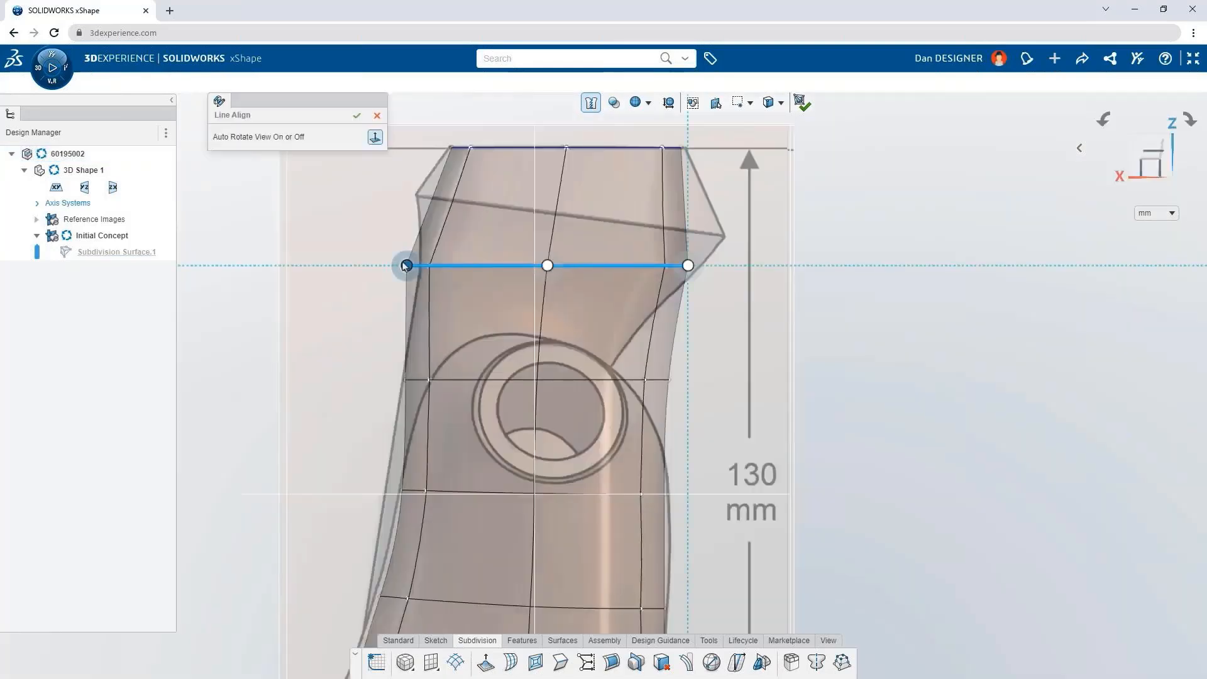
drag(405, 264, 408, 189)
drag(688, 265, 733, 240)
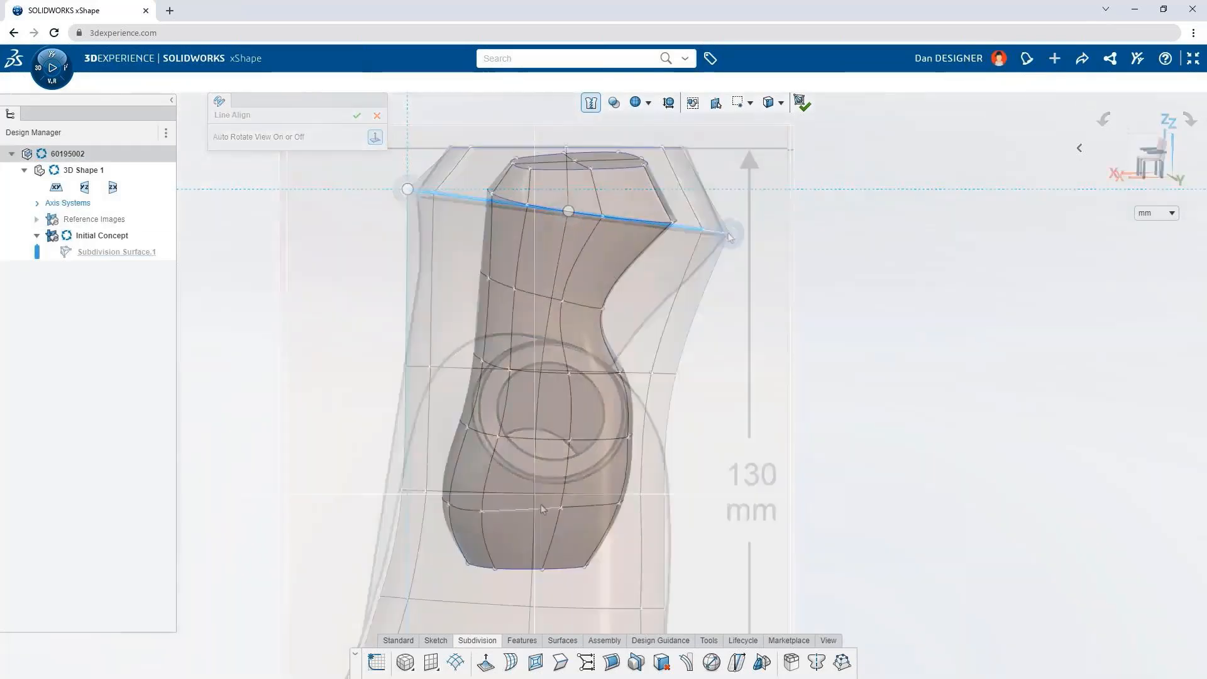
Step: Extrude the four lower side faces outward as a raised pad and insert an extra edge loop around the neck
click(605, 445)
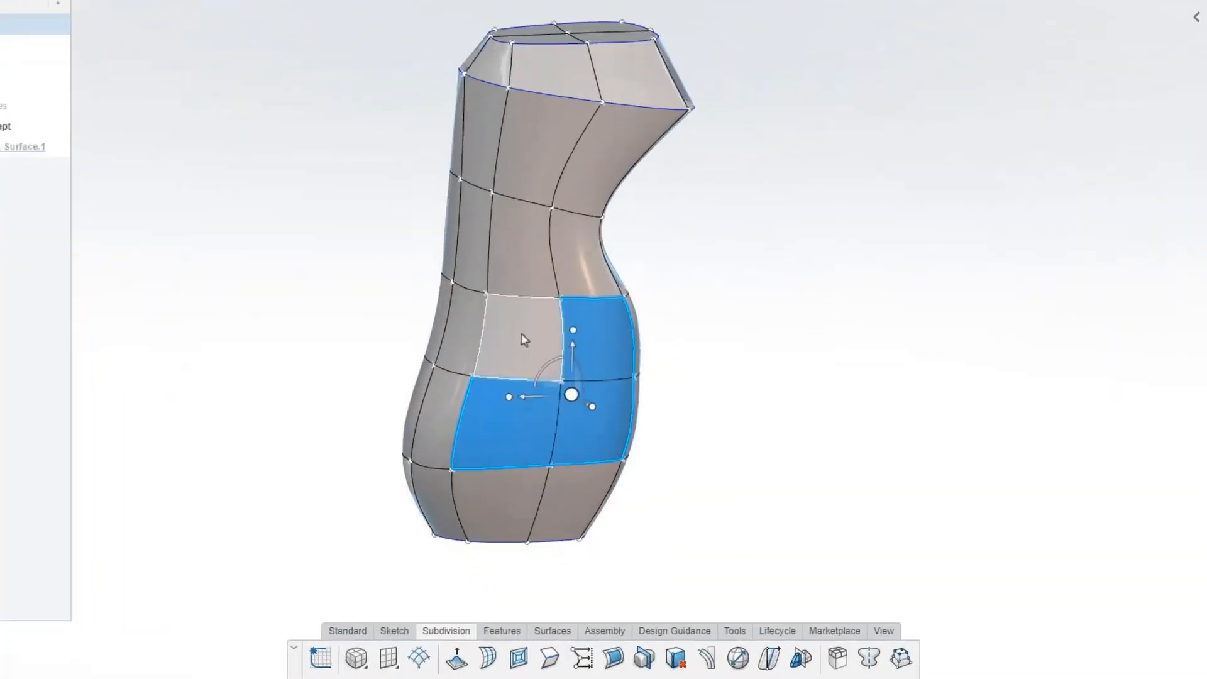
click(619, 290)
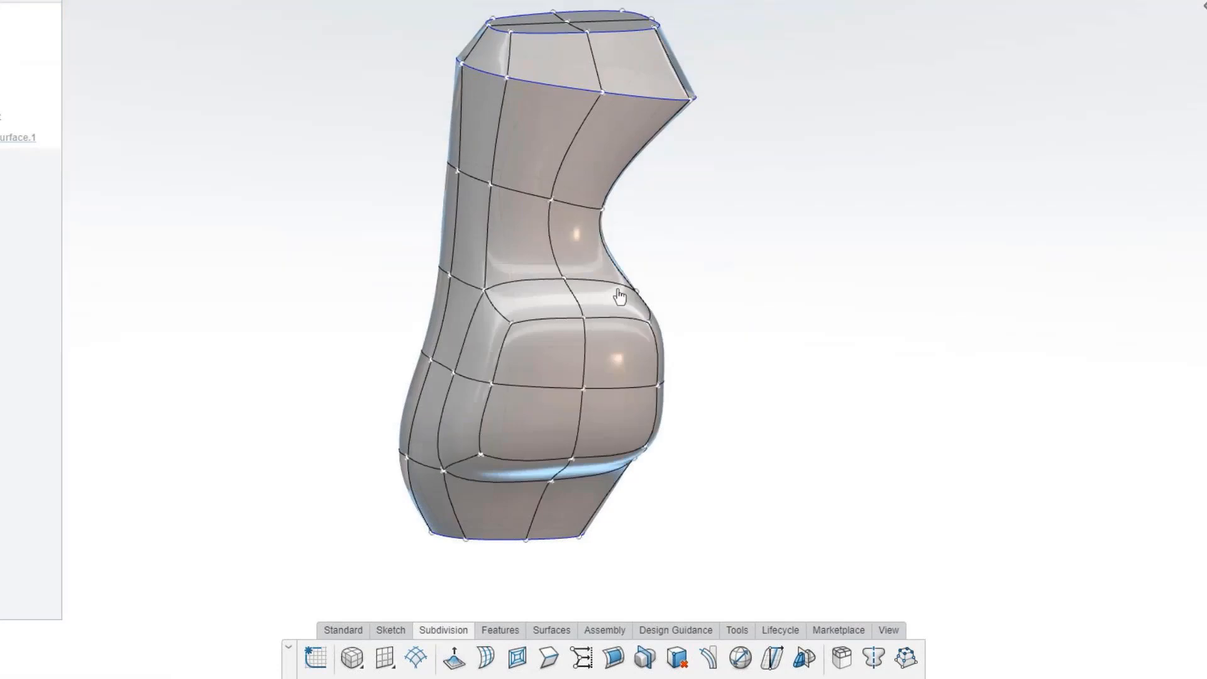
click(560, 168)
click(649, 214)
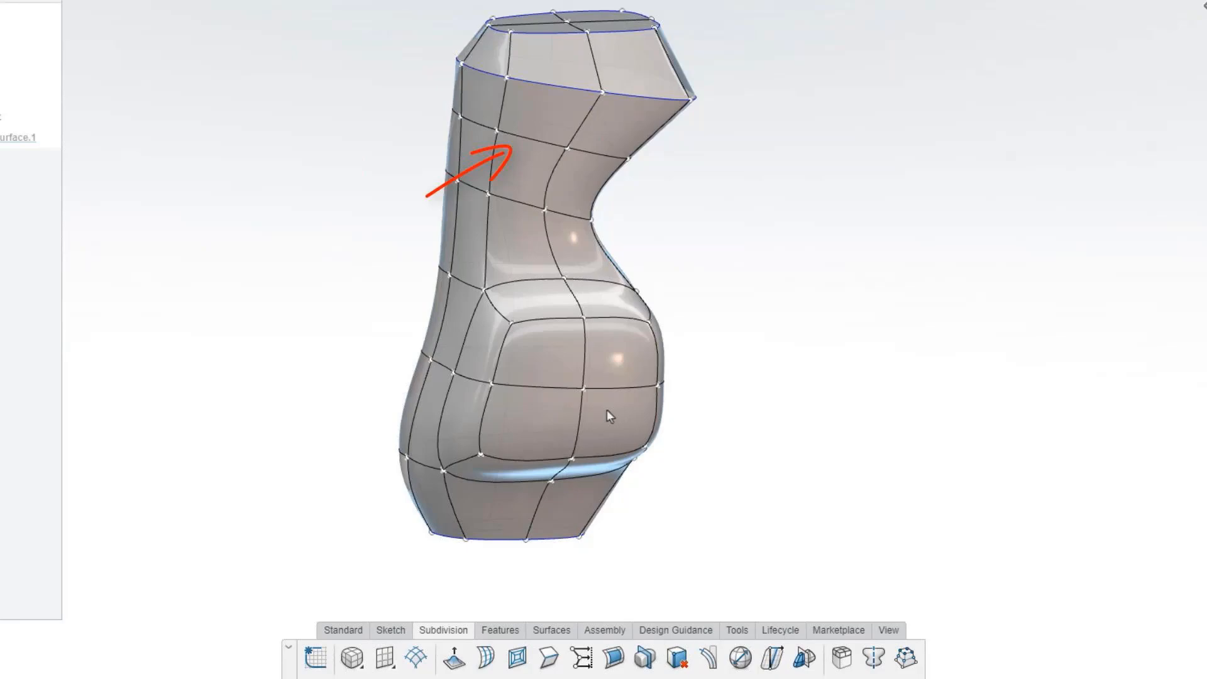
Step: Fully crease the raised pad's outline and the lower loop, and partially crease the two edges along the ledge above
click(556, 662)
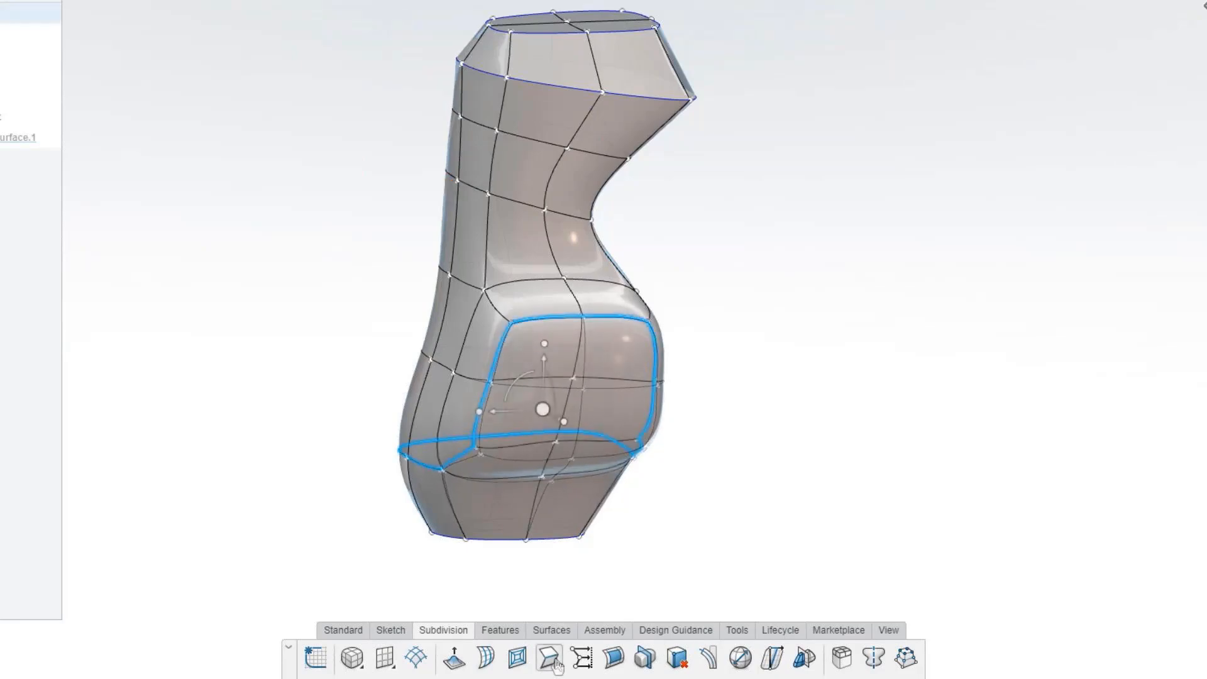
click(518, 283)
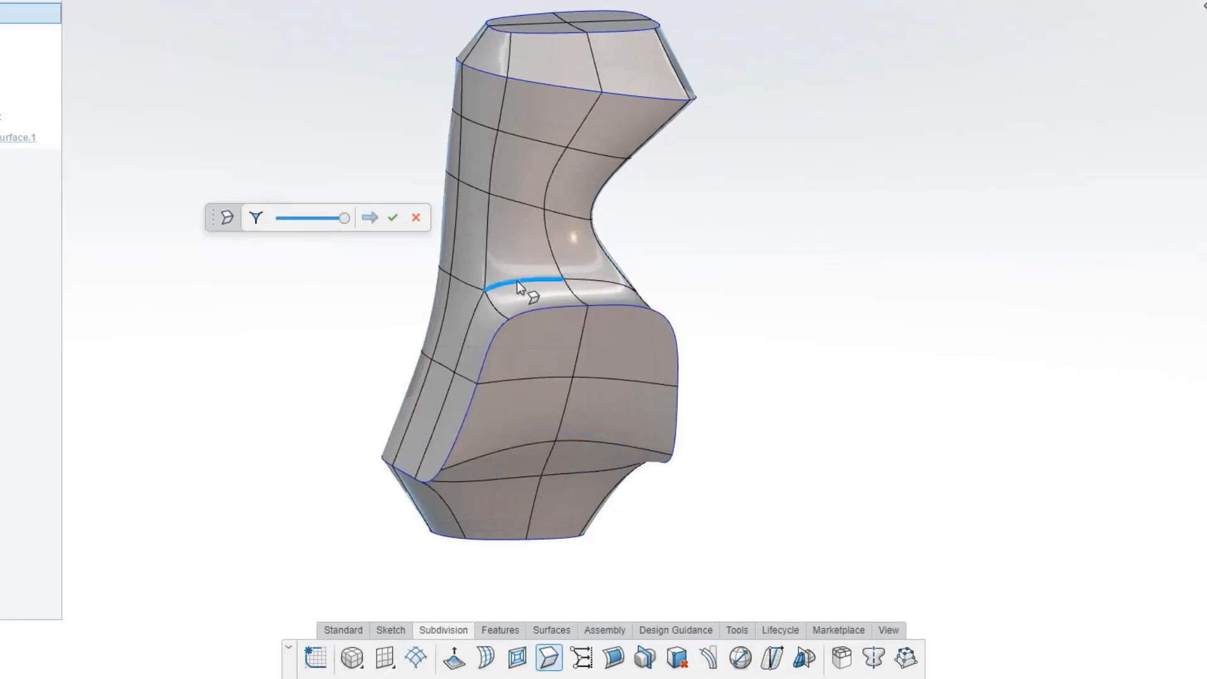
click(572, 286)
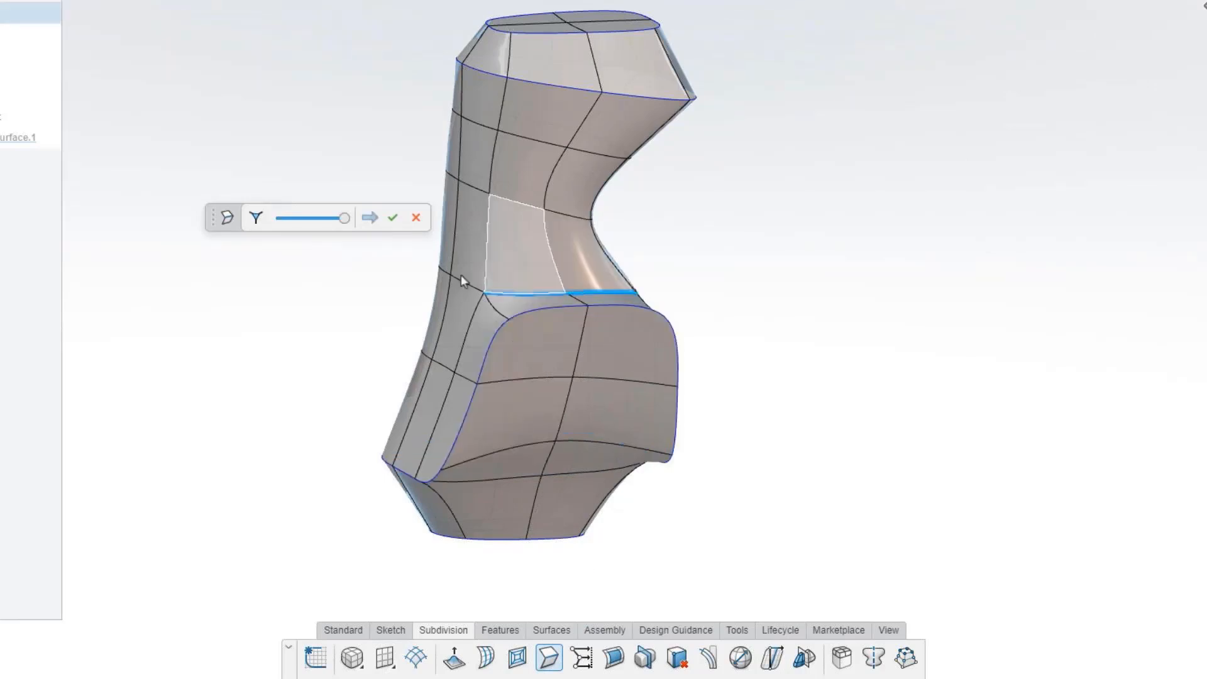
click(256, 217)
drag(345, 218, 326, 221)
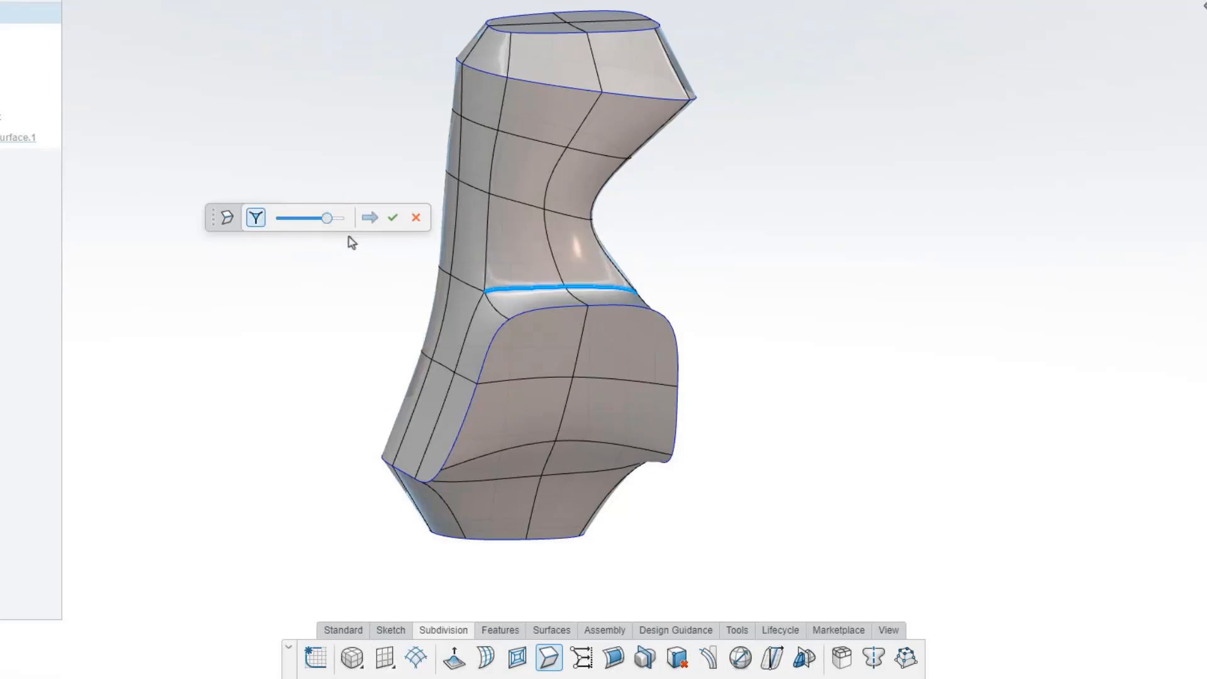
click(391, 219)
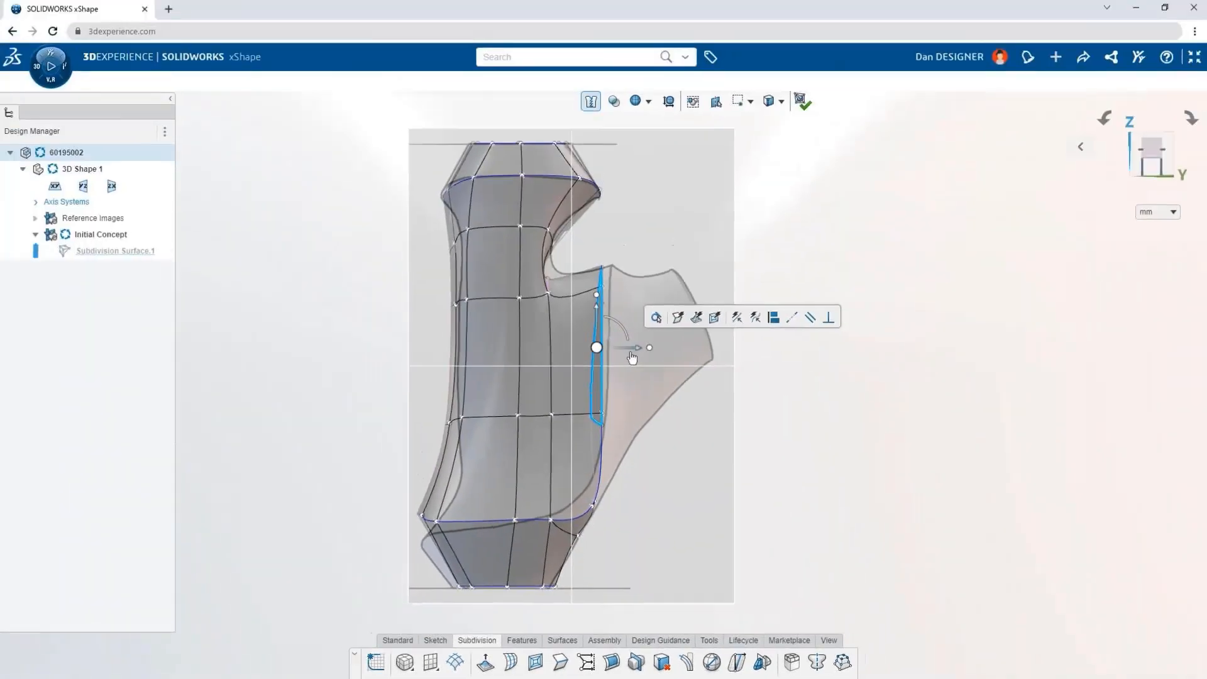
Step: Move the pad faces outward along Y, fit the back-profile vertices to the reference with Sketch Quick Align, and finish the subdivision
drag(631, 357, 646, 360)
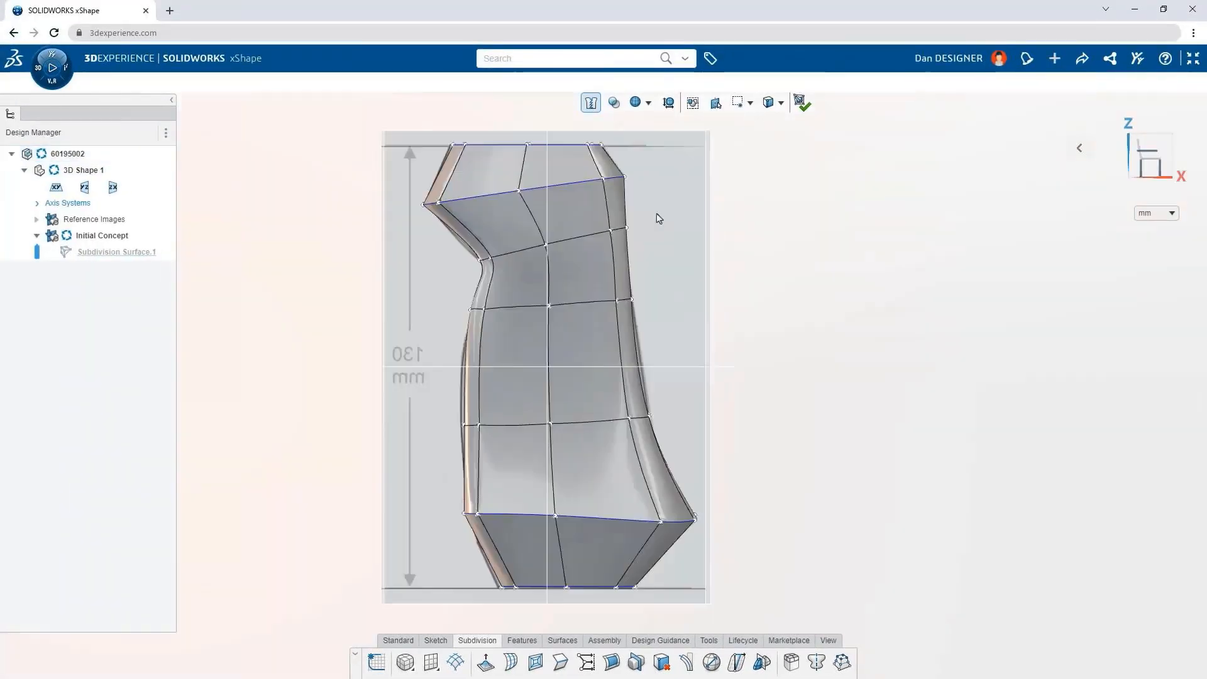
mouse_move(651, 128)
drag(652, 128, 663, 130)
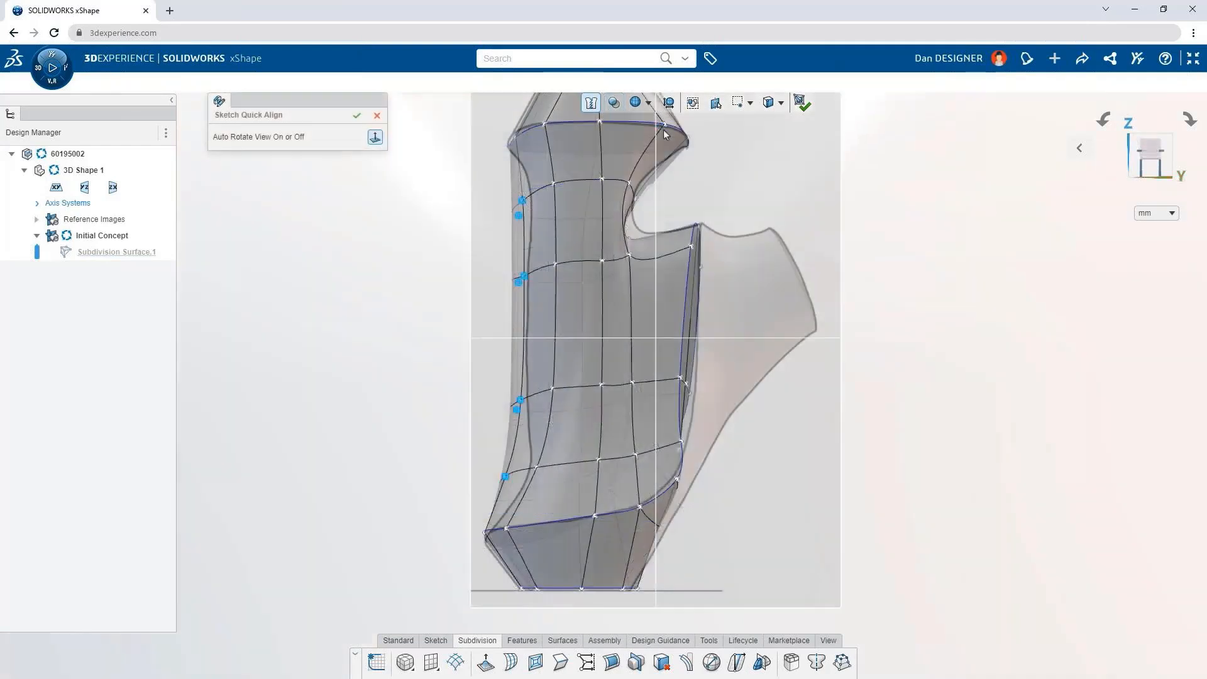
mouse_move(511, 518)
mouse_down()
mouse_move(529, 440)
mouse_move(522, 168)
mouse_up()
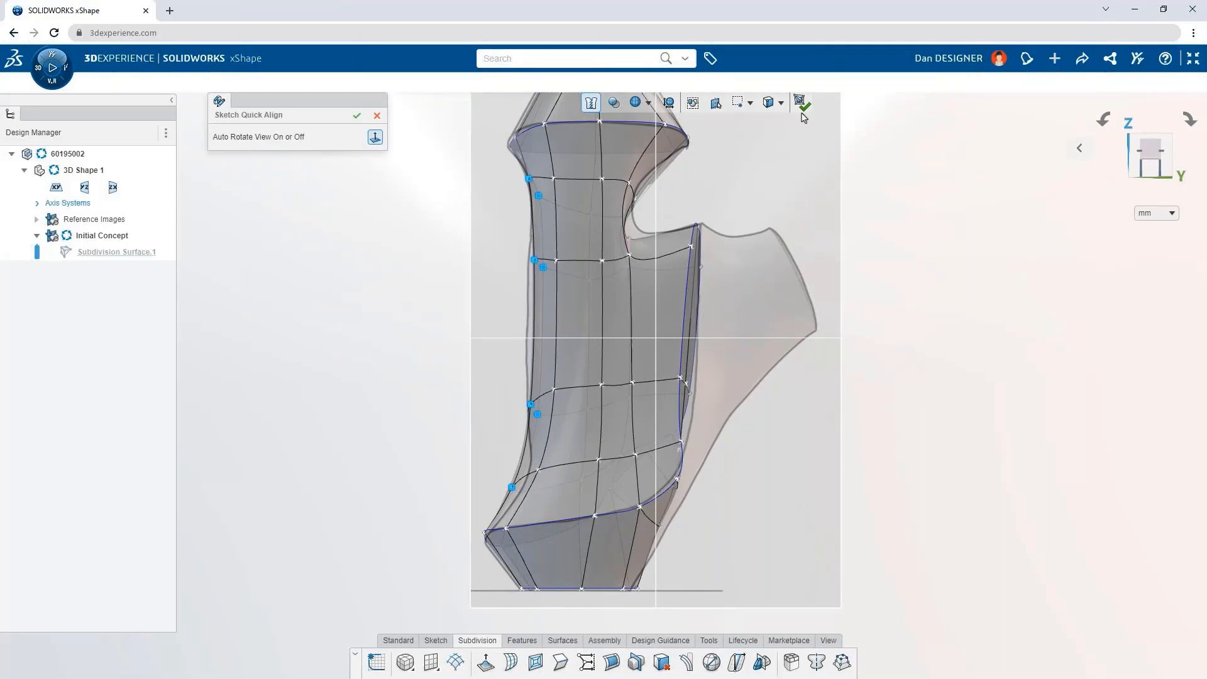
click(802, 114)
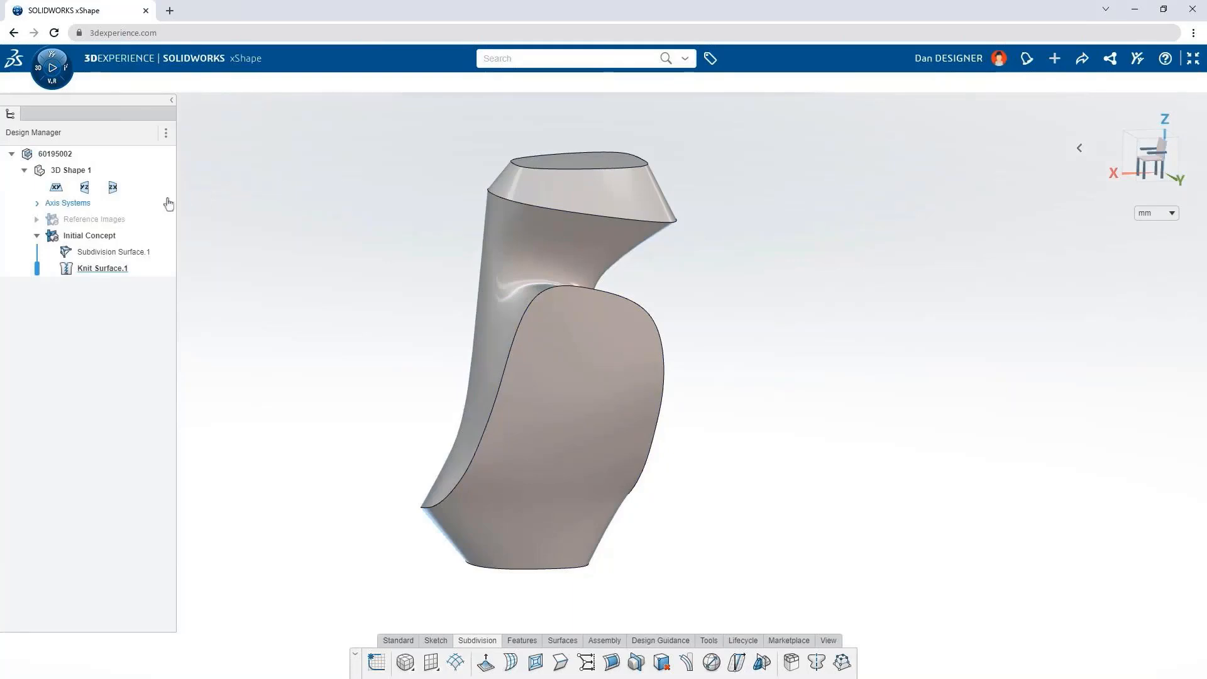
Step: Paste a subdivision copy into New Concept at 106 percent and reflect it about the zx plane with Translate across plane
key(ctrl+v)
click(569, 372)
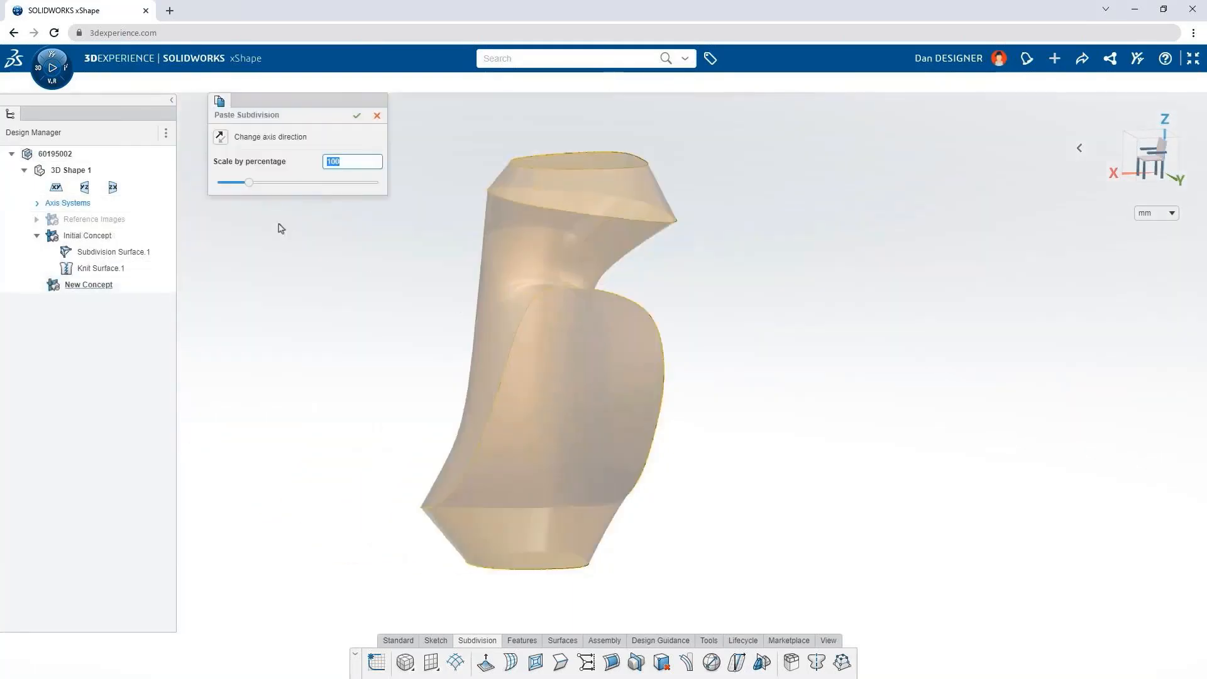
drag(249, 182, 251, 183)
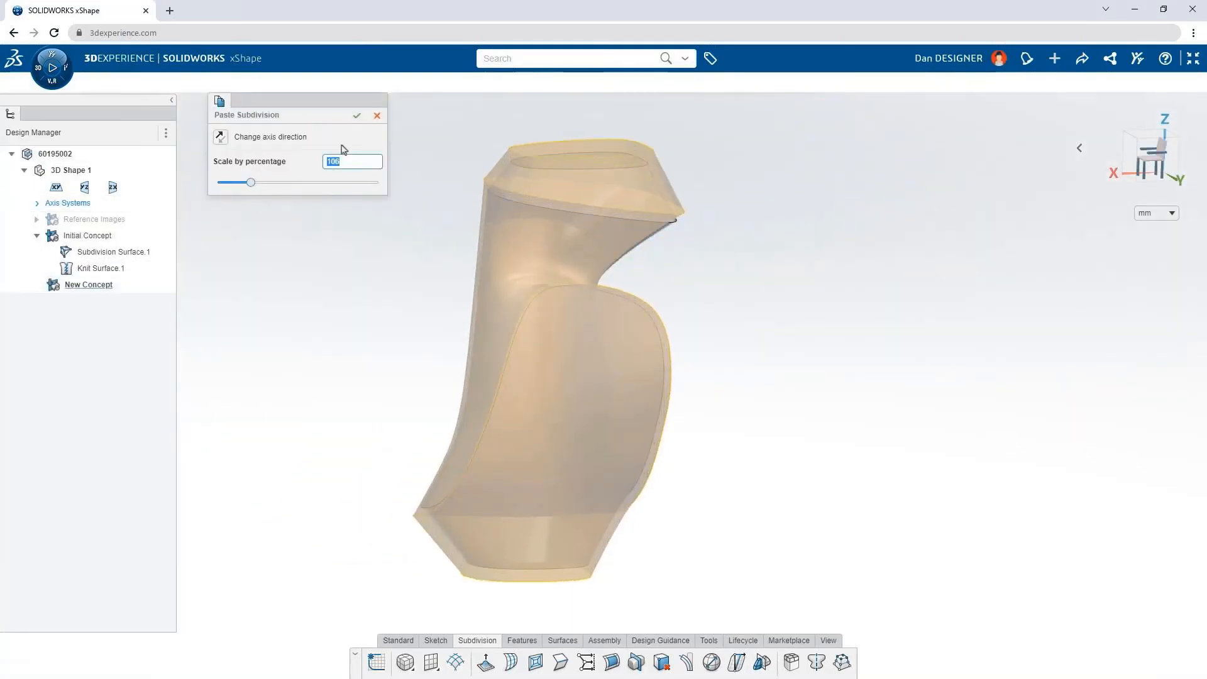
click(356, 116)
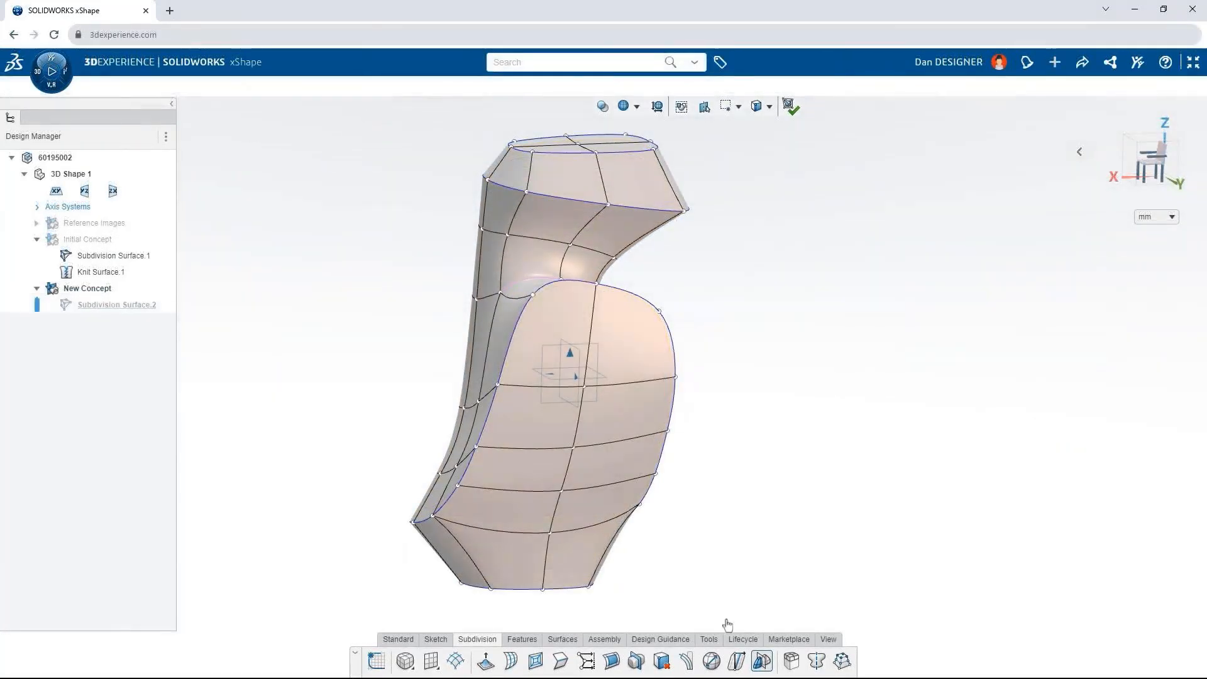
click(761, 663)
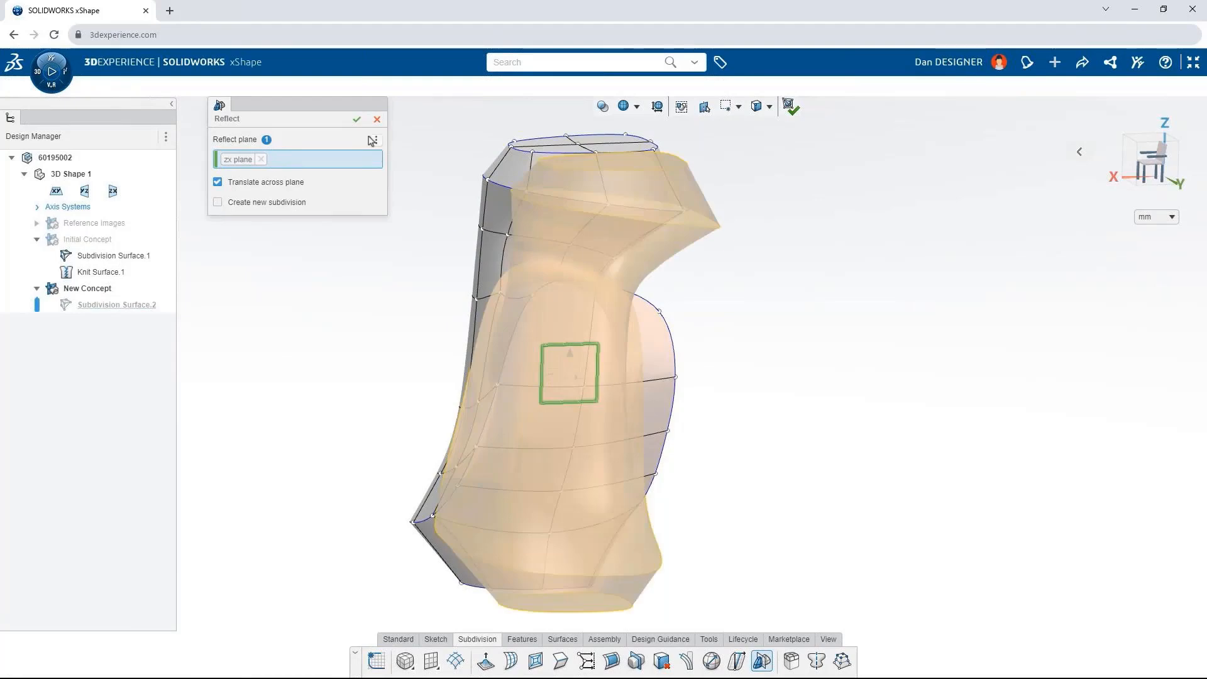
click(357, 119)
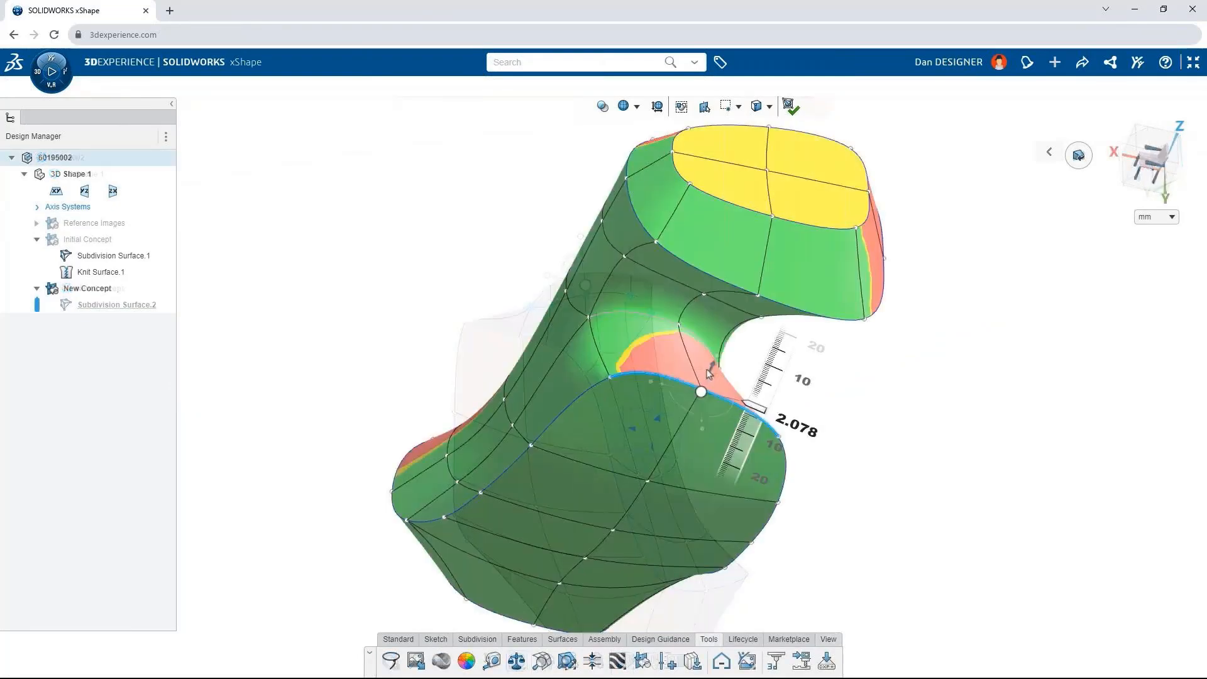
Step: Move the pad's upper edge about 2 mm and adjust the control vertices at the neck corner, checking box and smooth displays
drag(690, 400, 690, 384)
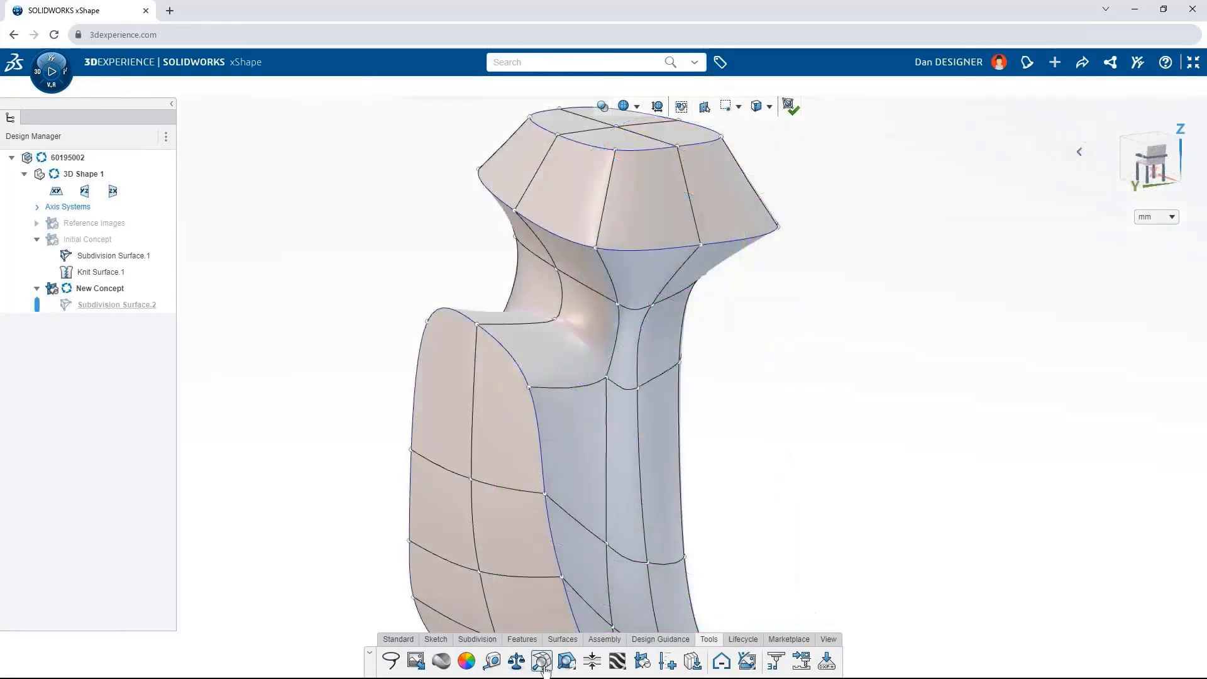
click(541, 661)
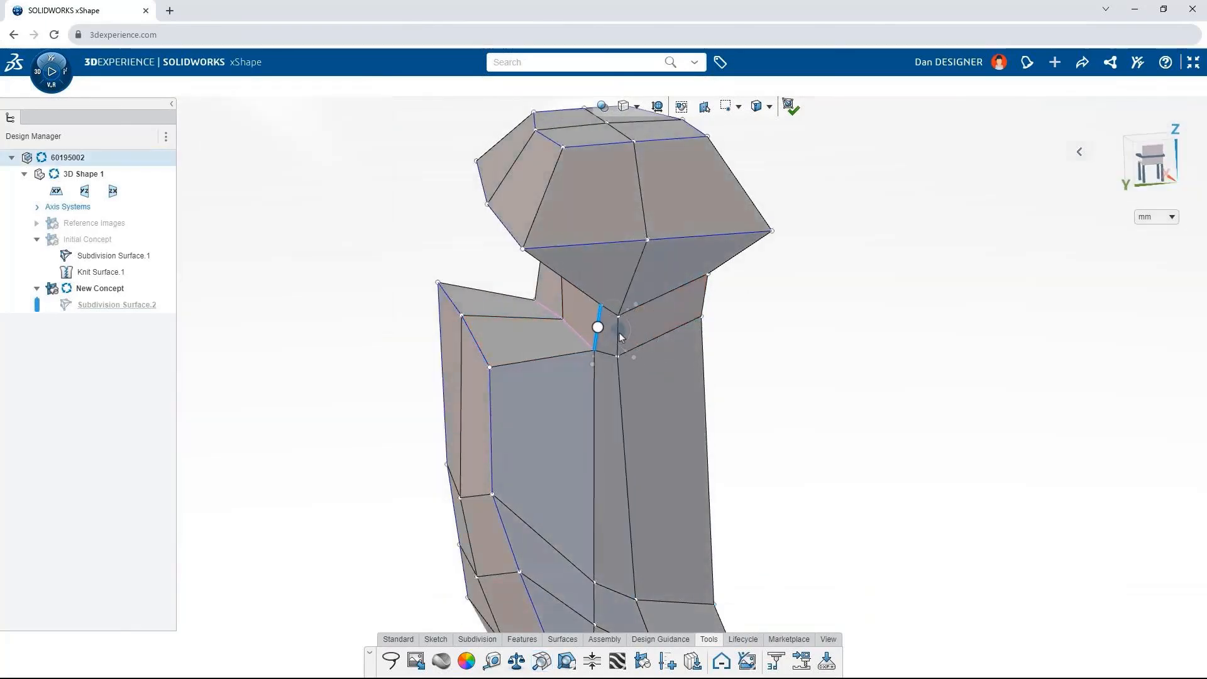
drag(613, 356, 617, 356)
drag(616, 356, 618, 358)
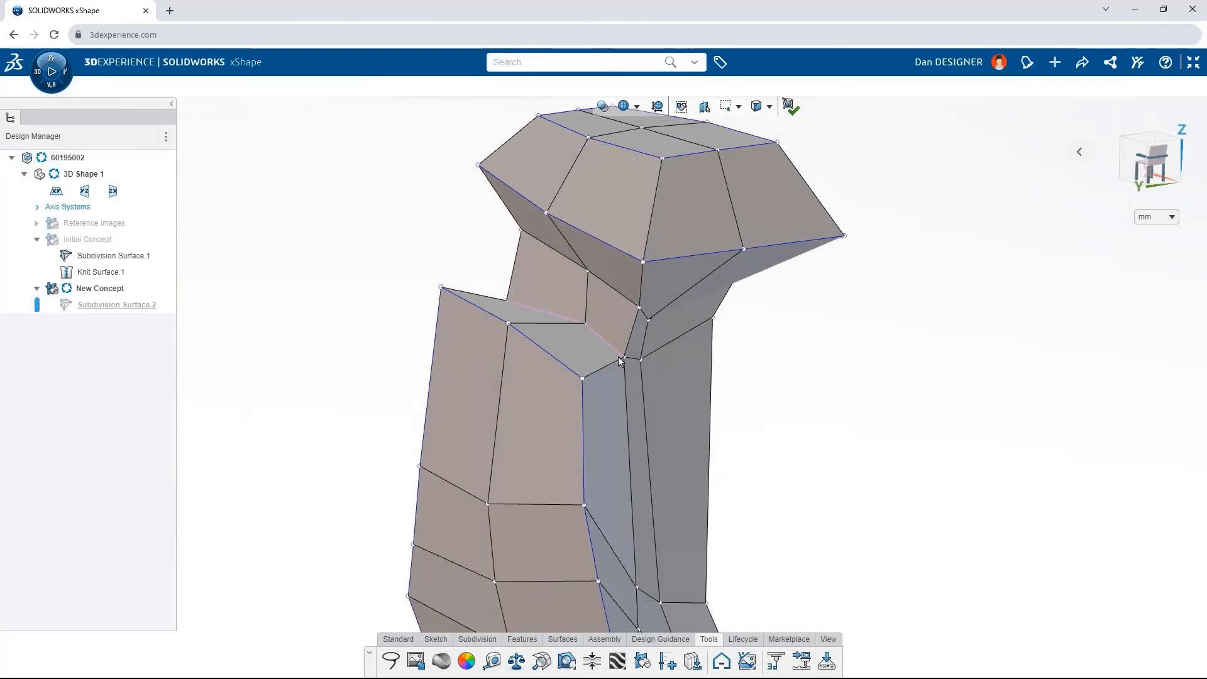
key(3)
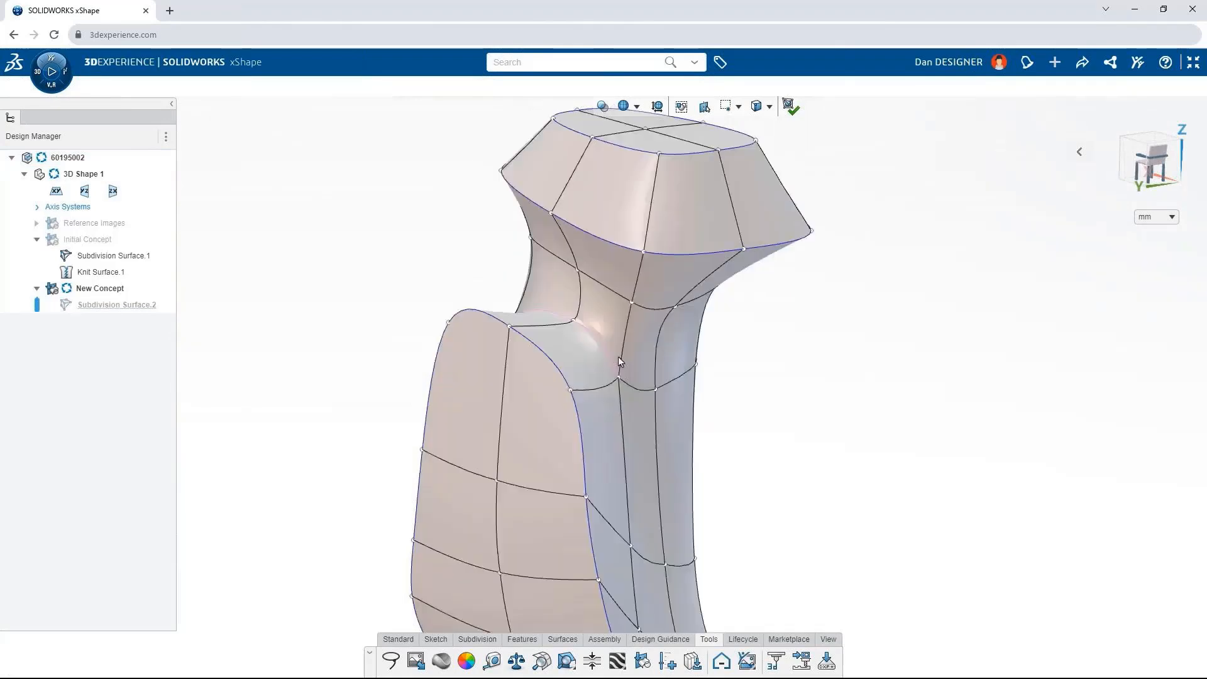
key(2)
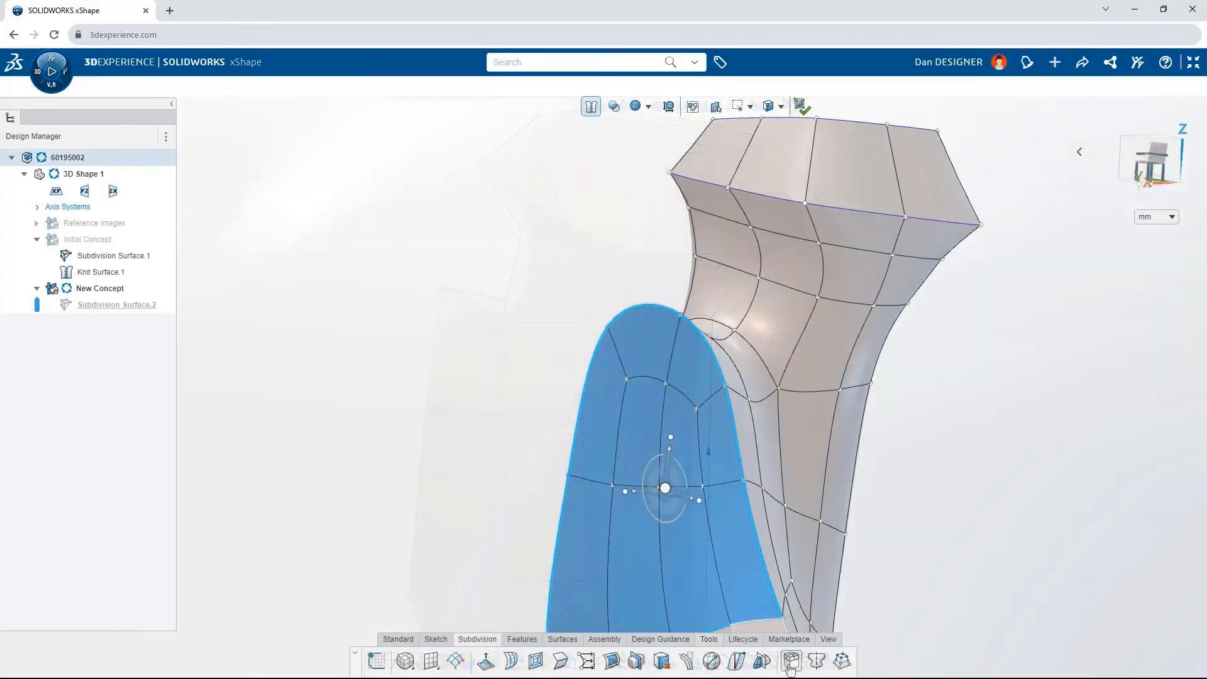
Step: Isolate the pad's faces and extrude the inner faces outward into a boss
click(790, 665)
click(476, 479)
drag(633, 487, 550, 475)
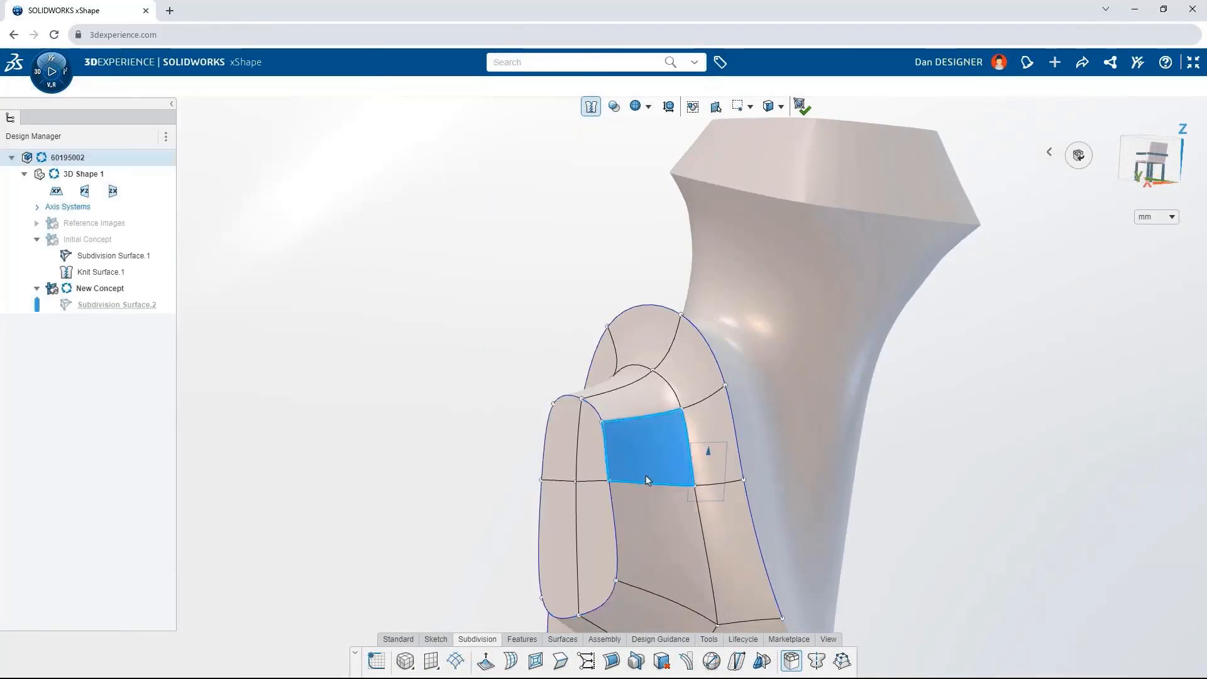
Step: Select the boss's end and surrounding side faces and adjust their position along the vertical axis
click(616, 455)
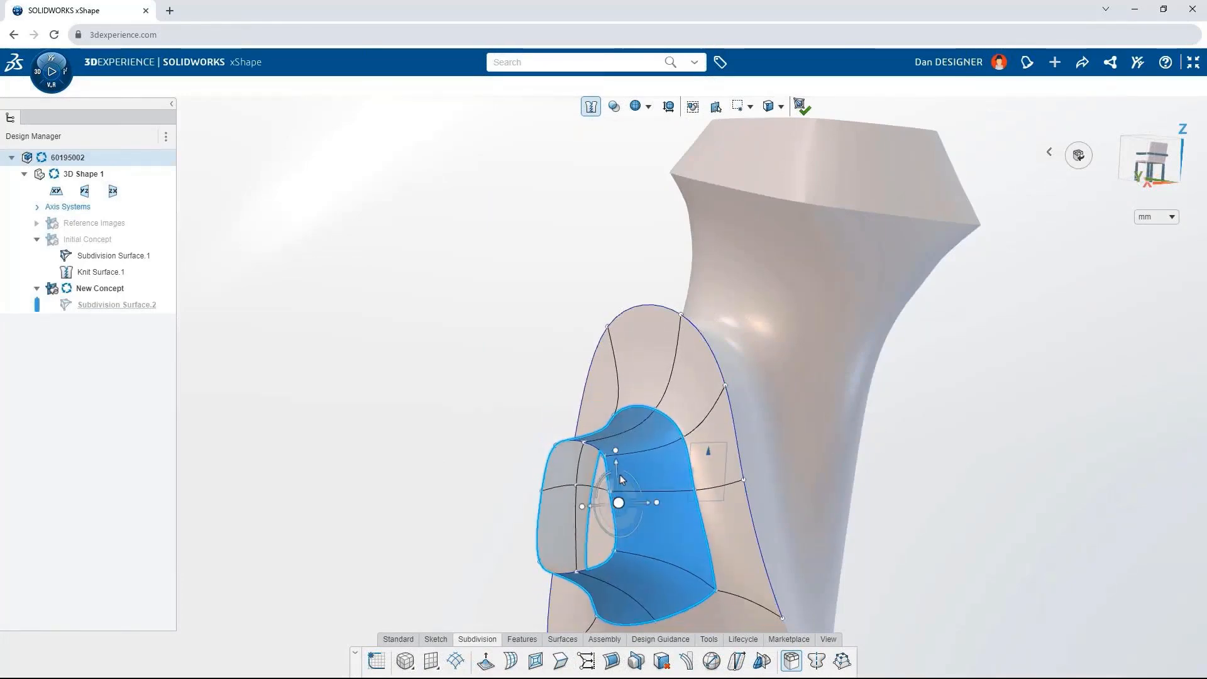
drag(617, 467, 614, 452)
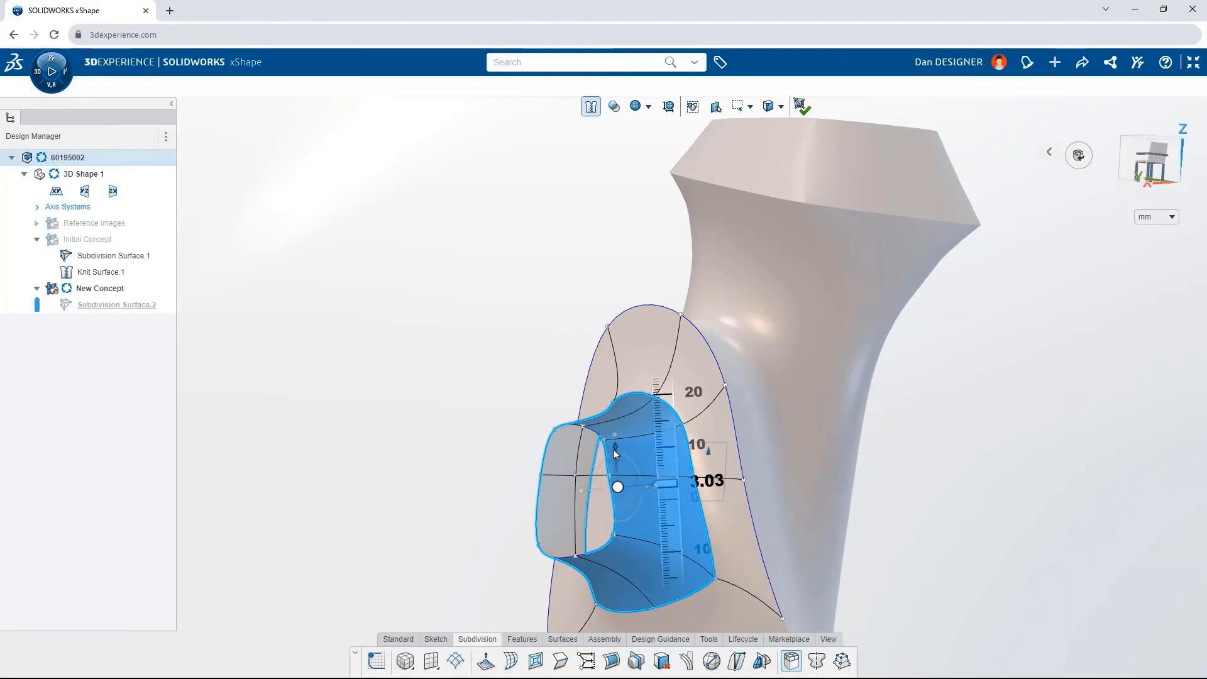
drag(615, 454, 616, 467)
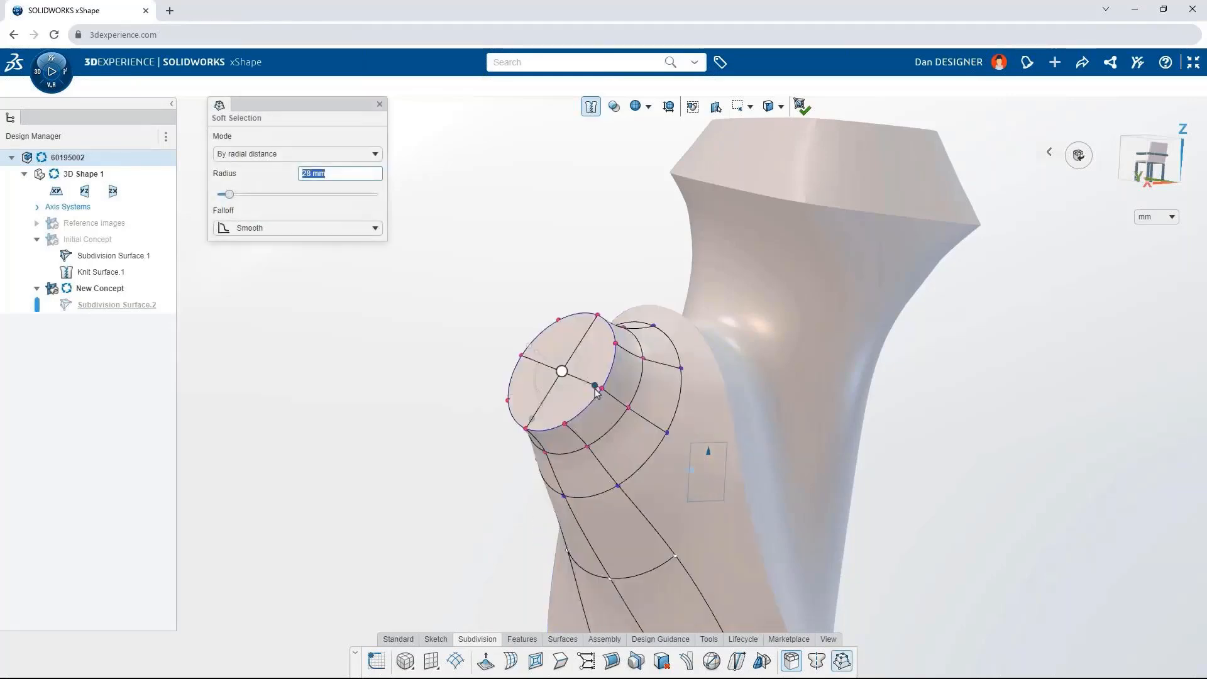
Step: Reposition the boss's round end with a smooth 34 mm radial-distance soft selection, shifting it about 1 mm along its slanted axis
click(594, 392)
drag(591, 395, 536, 382)
drag(229, 195, 231, 200)
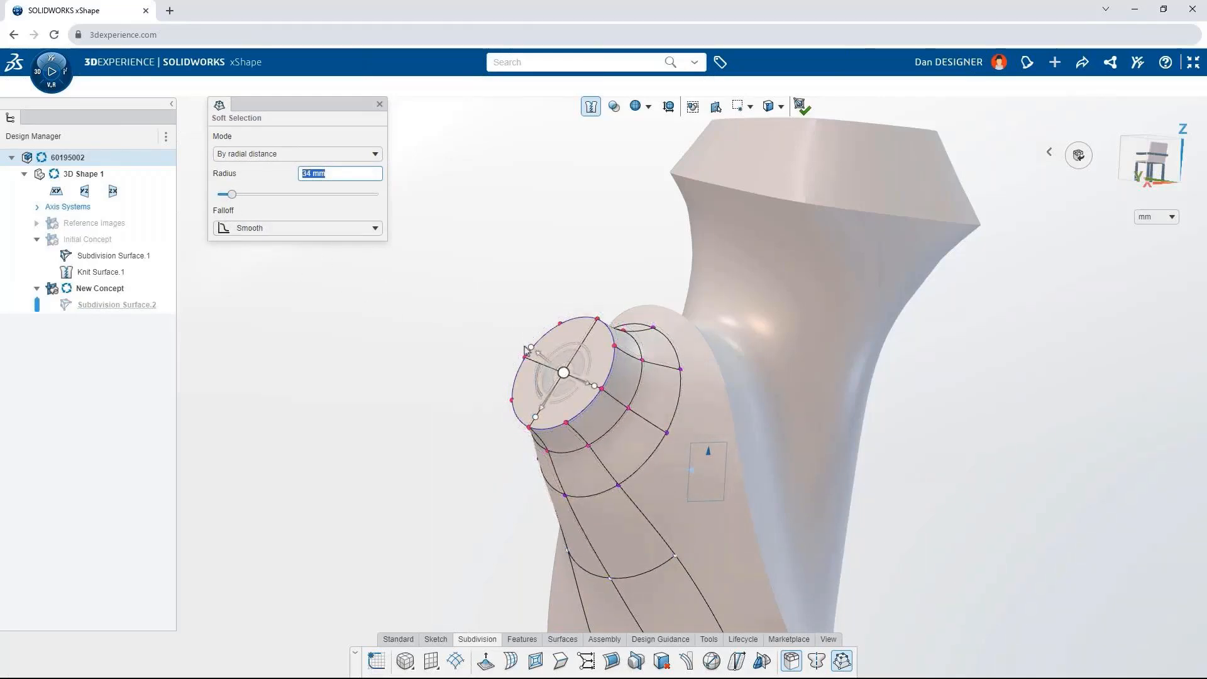
drag(536, 352, 535, 357)
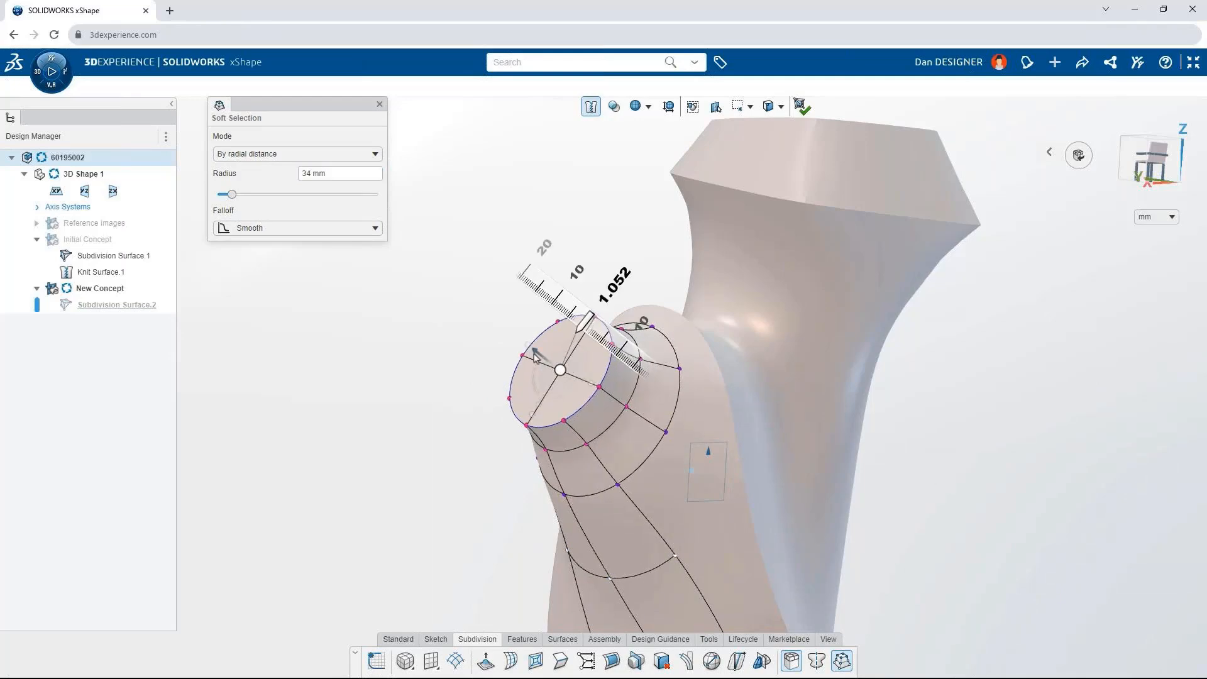
drag(534, 354, 531, 350)
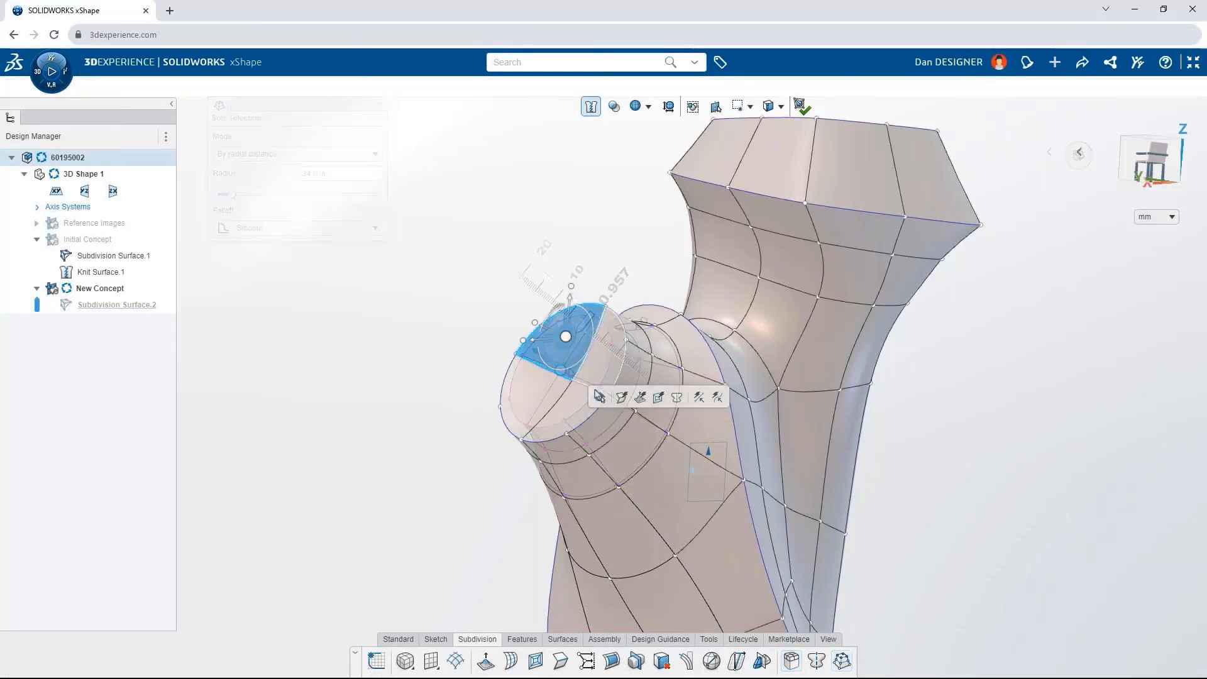
double_click(585, 319)
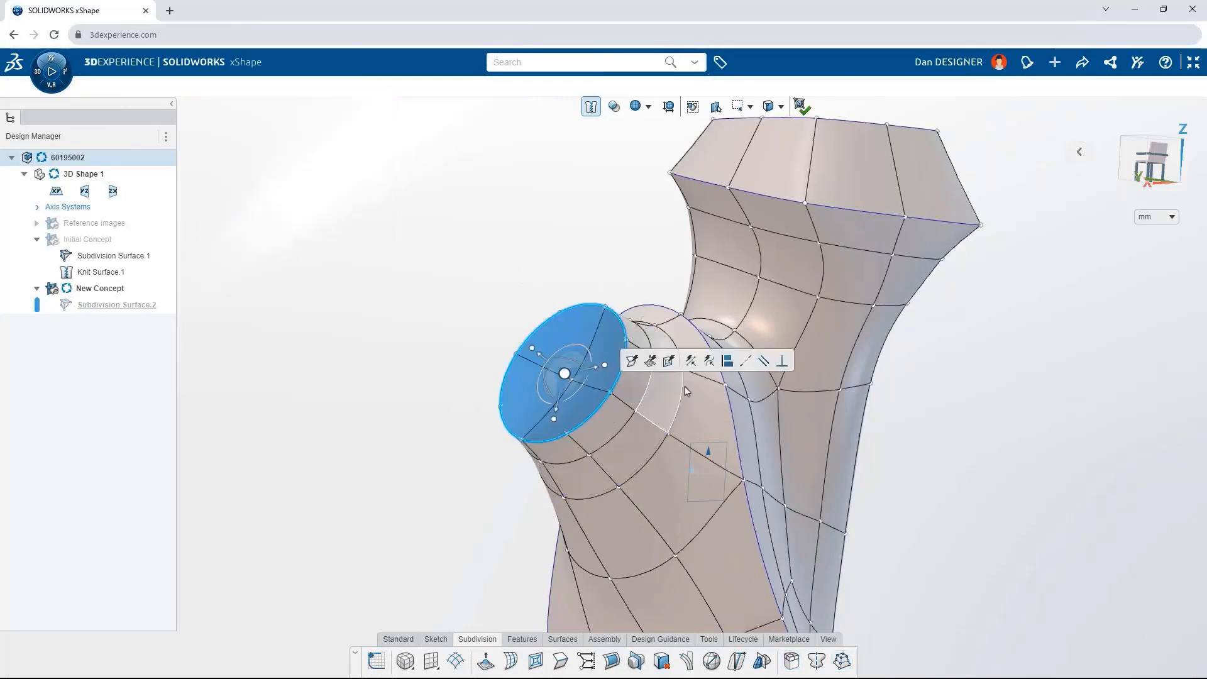
key(Escape)
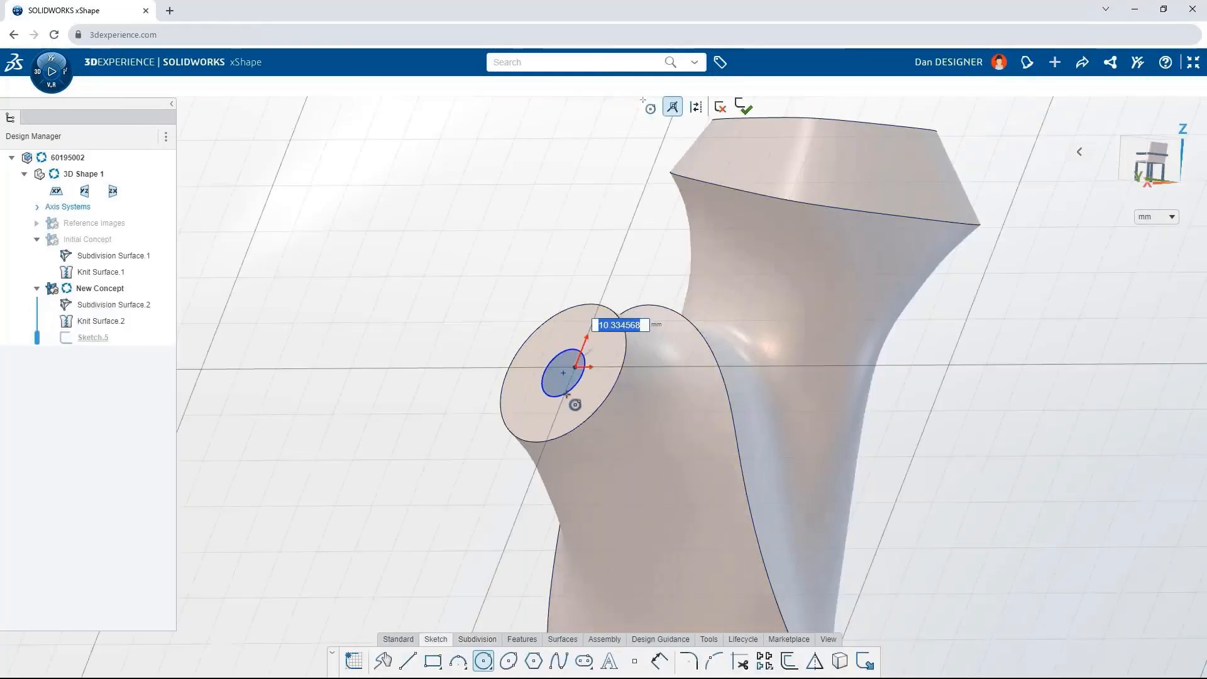
Step: Sketch a 25 mm diameter circle centred on the boss's round end face and cut-extrude it 30 mm deep
click(503, 410)
drag(542, 371, 621, 440)
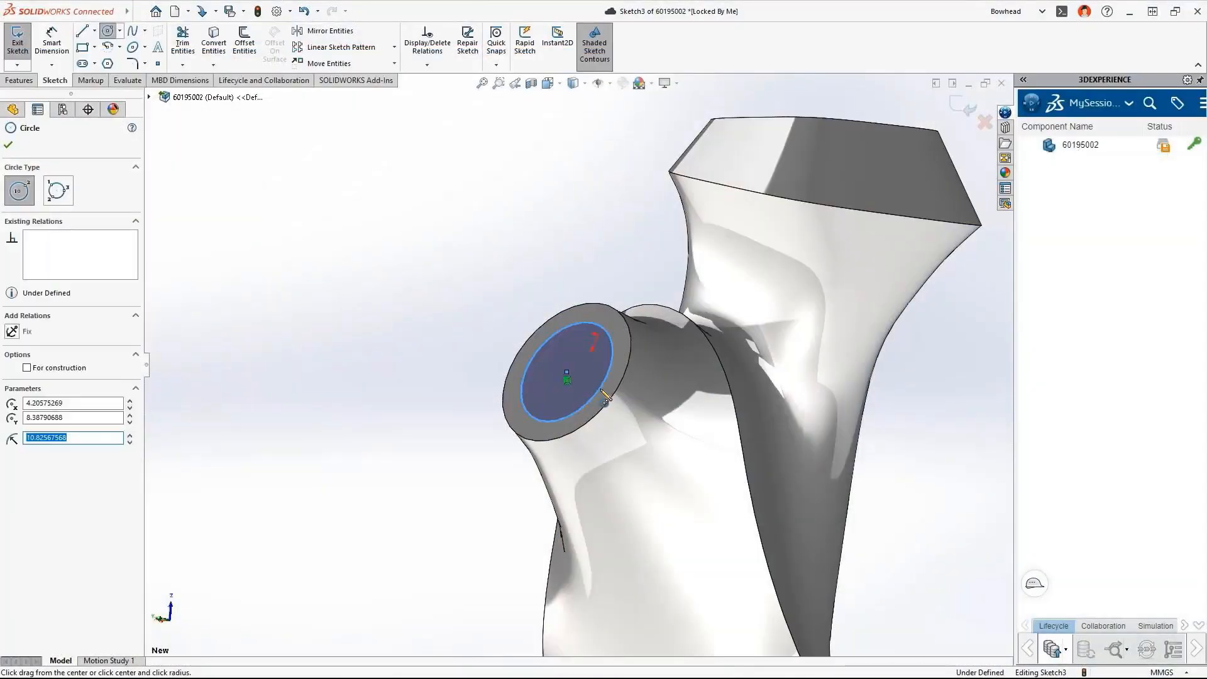
key(Escape)
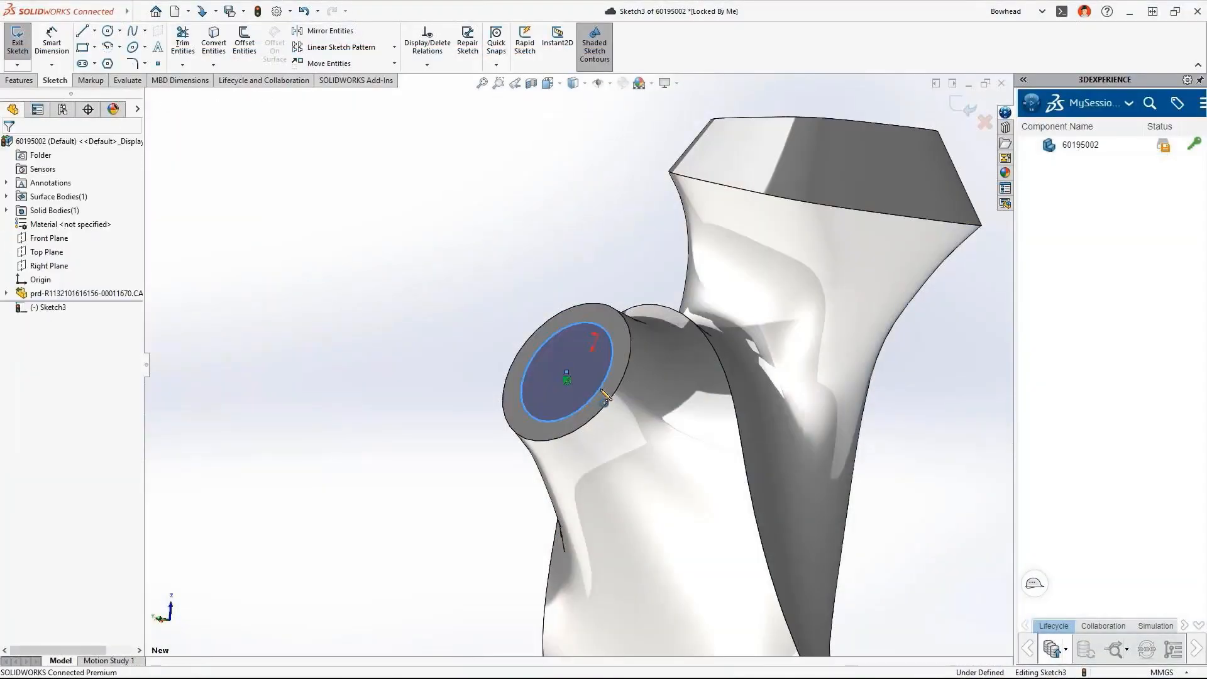
click(601, 389)
drag(643, 412, 673, 435)
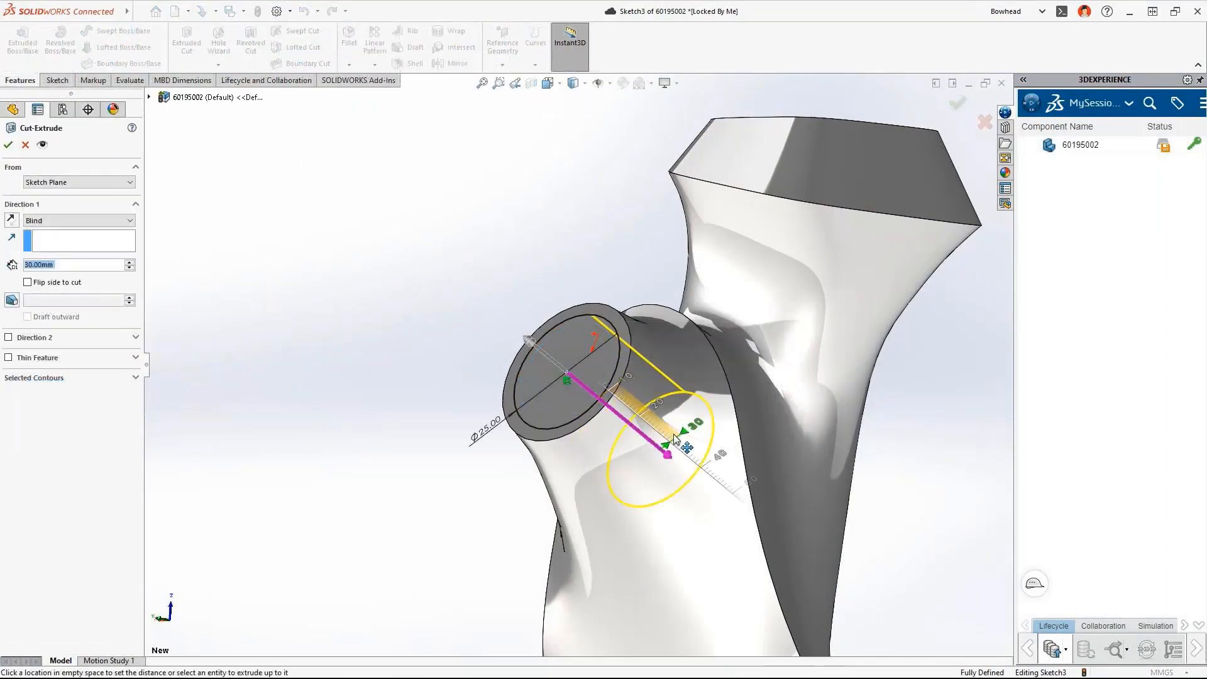
key(Return)
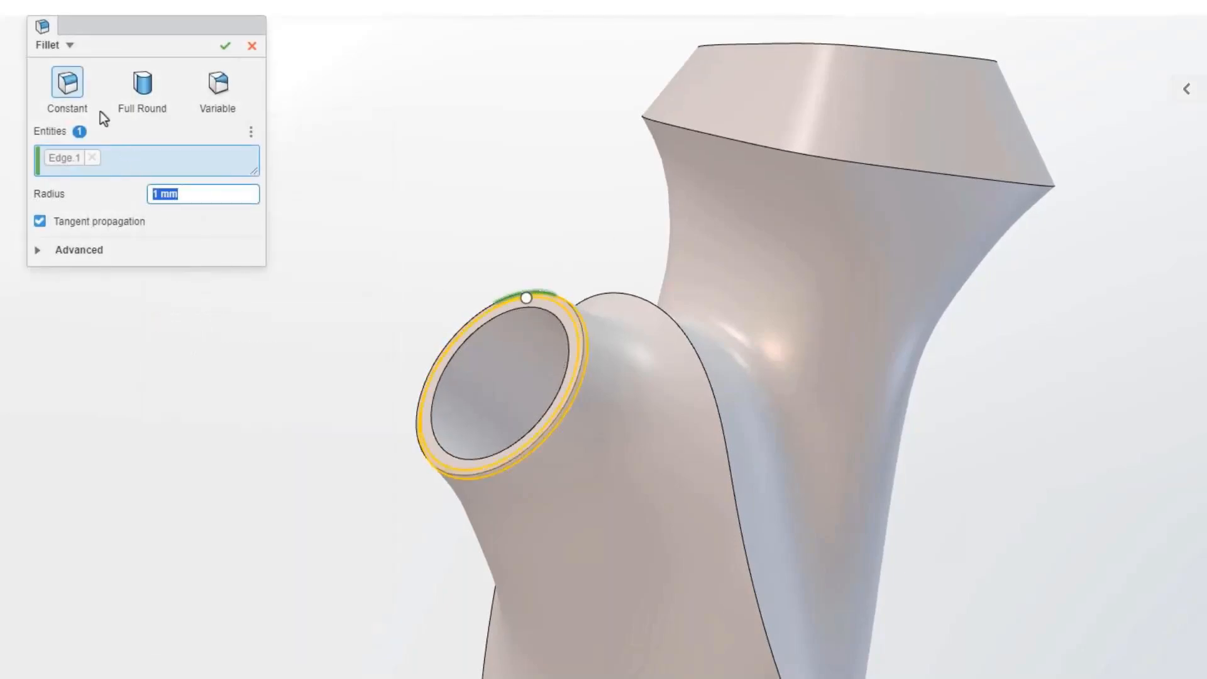
Step: Convert the fillet on the boss's outer rim edge into a 1 mm distance, 45-degree chamfer
click(70, 46)
click(189, 94)
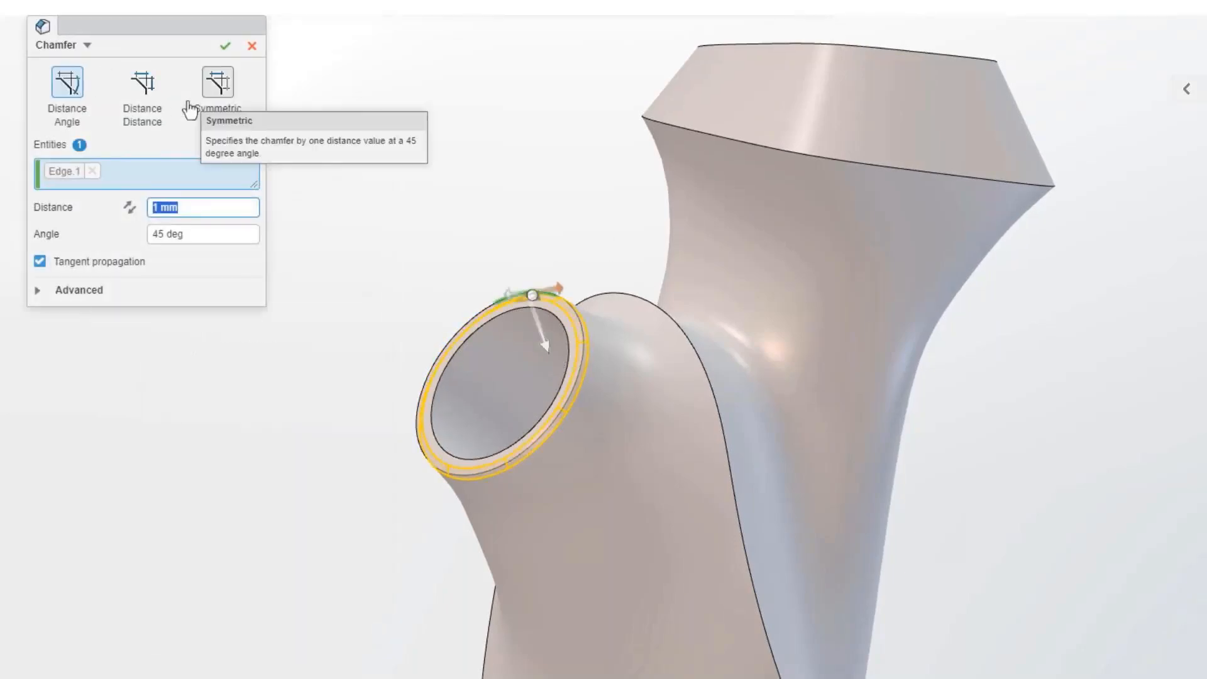
click(221, 55)
Step: Extrude the boss's rim faces outward about 18 mm, then convert the extrusion into a sweep following the sketched line and arc
click(527, 385)
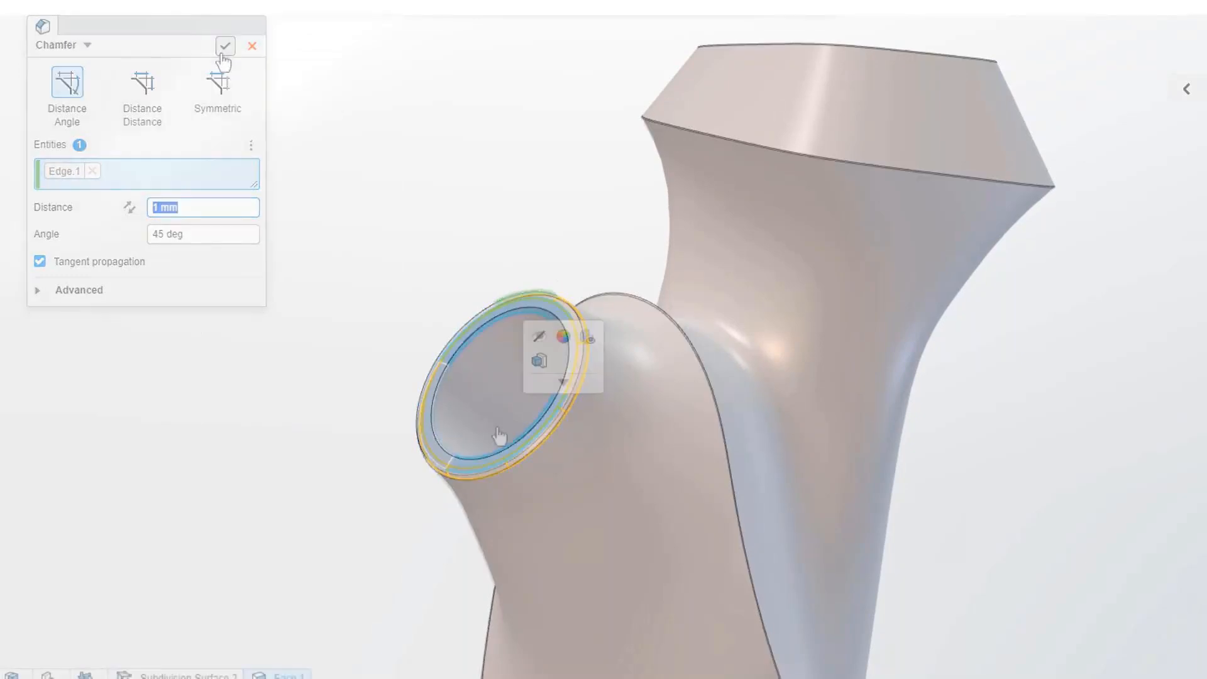
click(539, 360)
drag(277, 325, 335, 399)
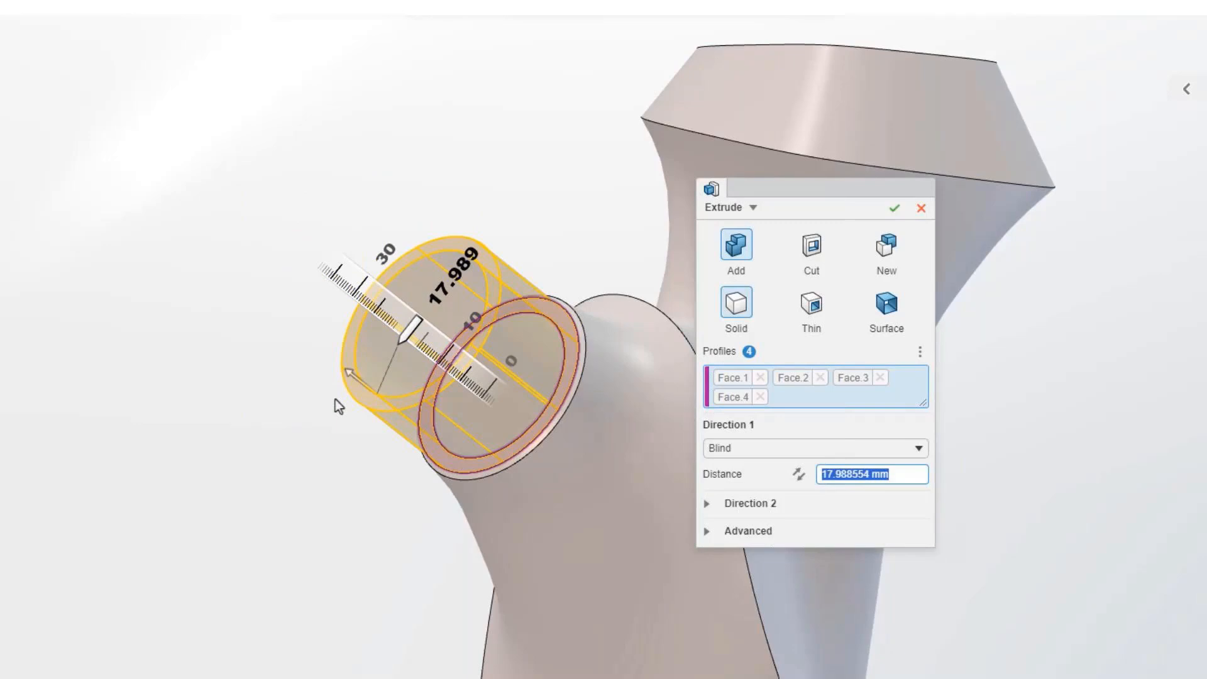
click(752, 209)
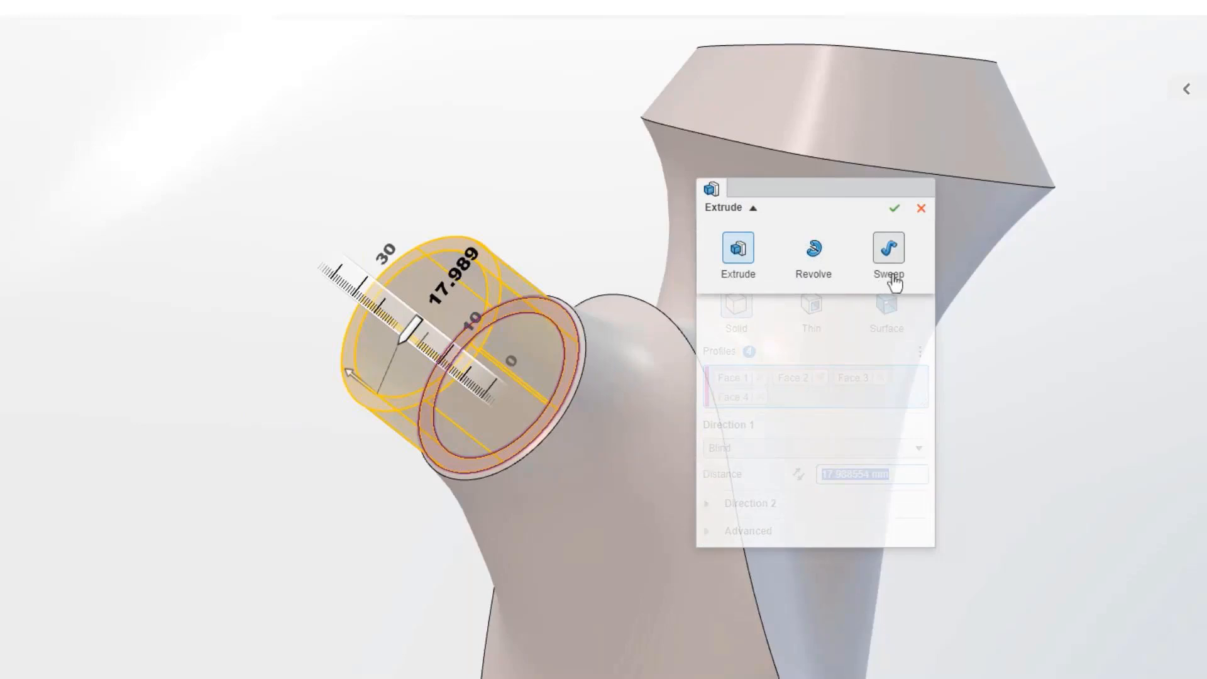
click(890, 277)
click(920, 352)
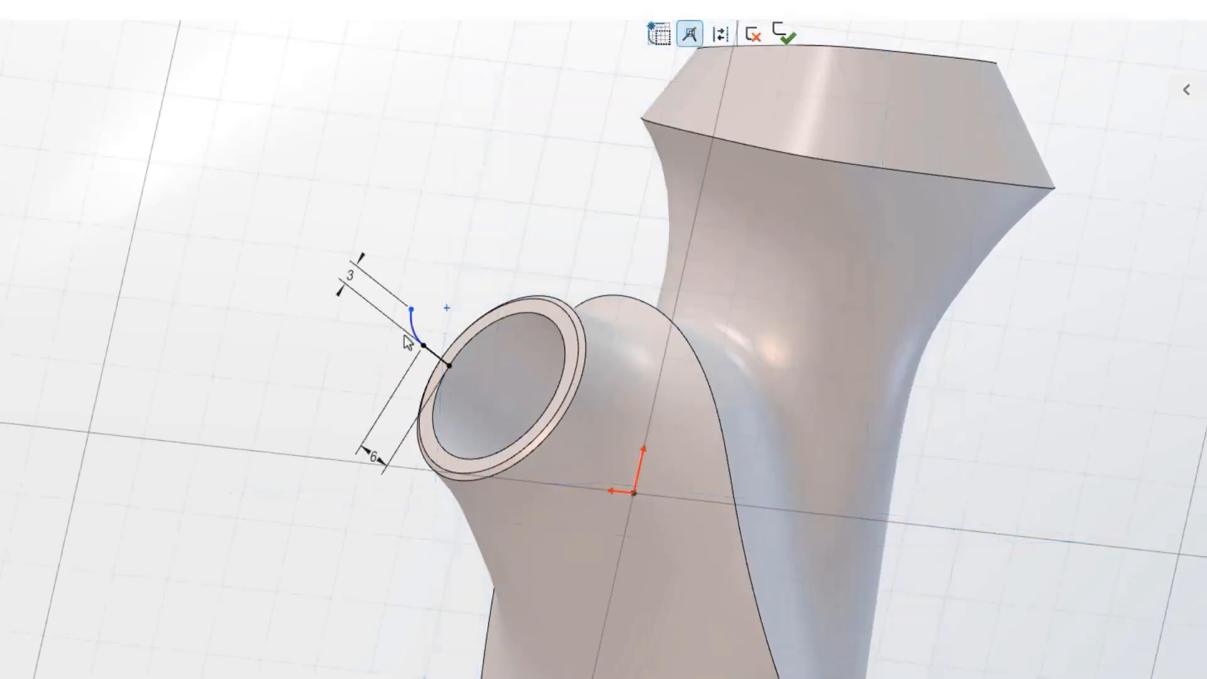
click(435, 355)
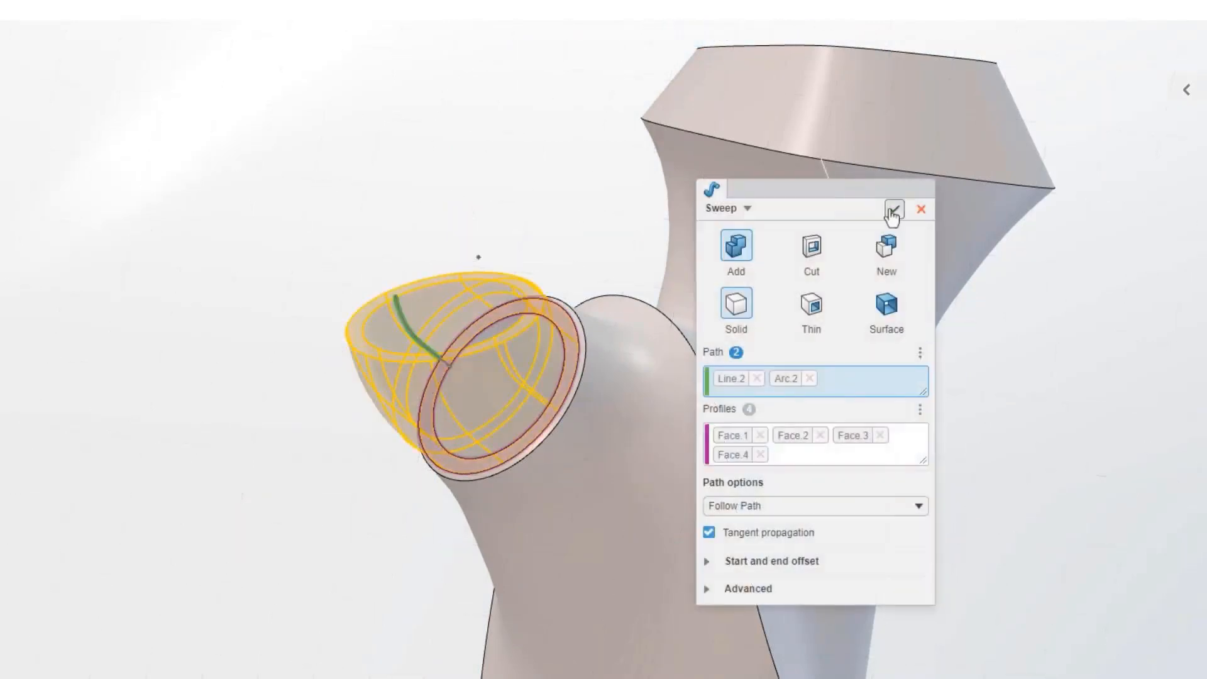
click(892, 210)
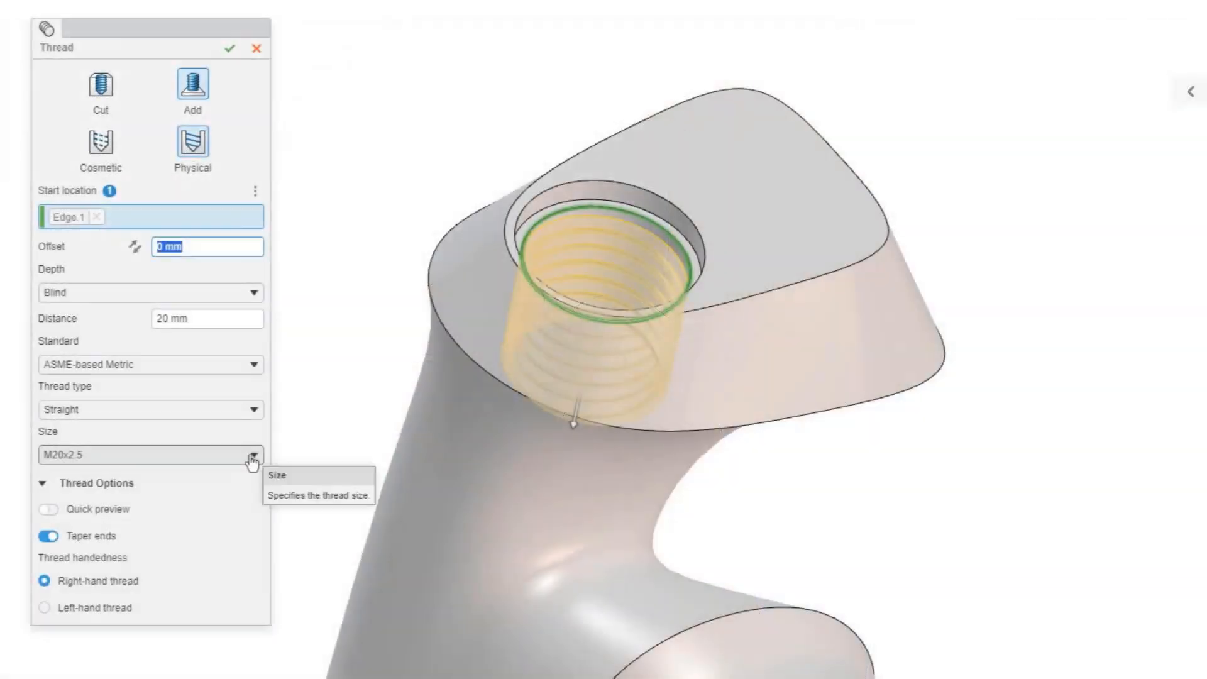
Step: Cut a physical M22x2.0 right-hand thread 20 mm deep into the hole in the grip's upper face
click(253, 455)
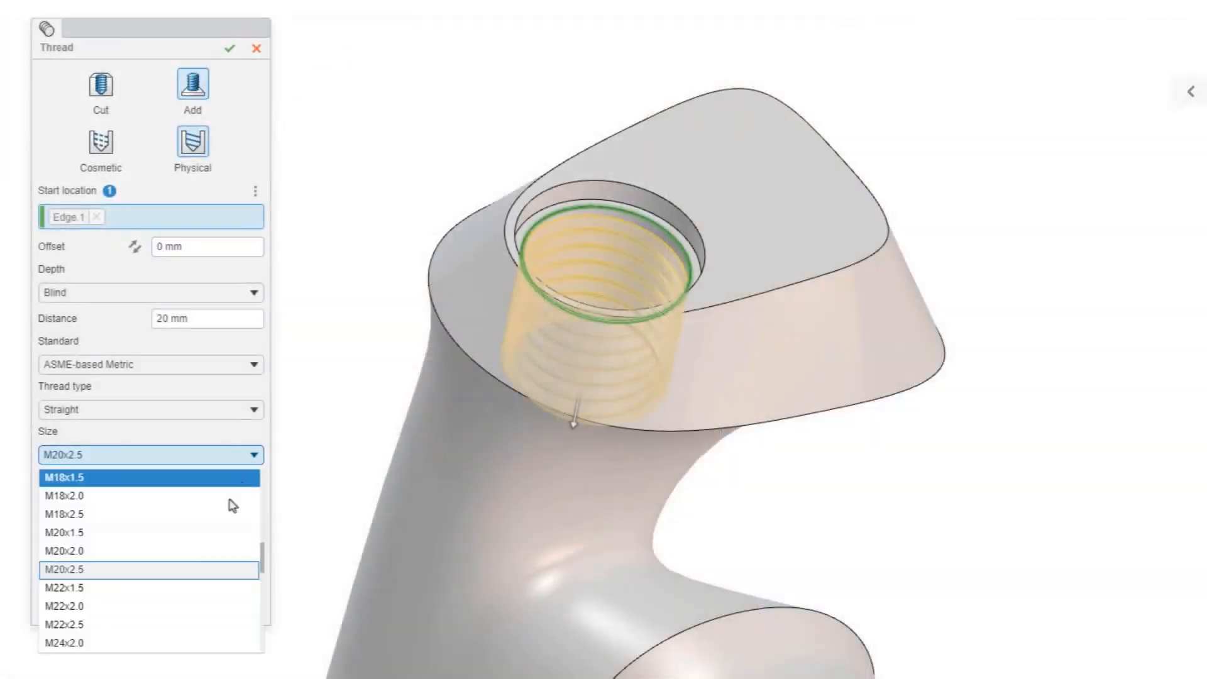
click(182, 605)
click(100, 85)
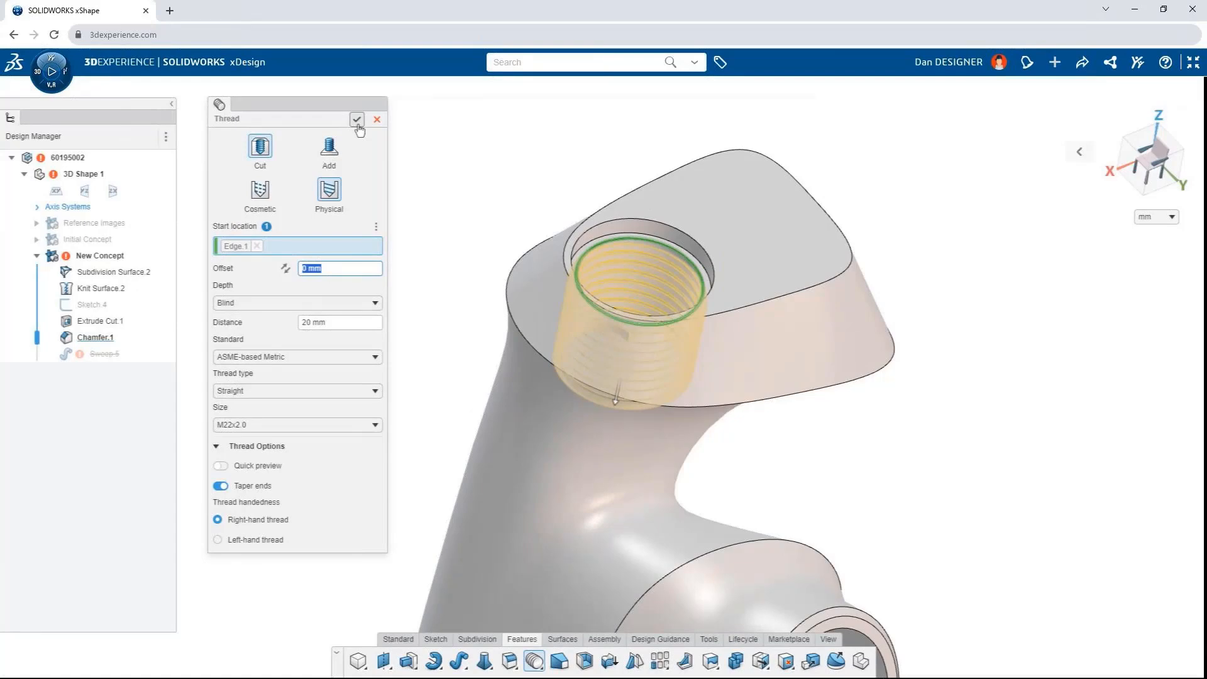
click(356, 119)
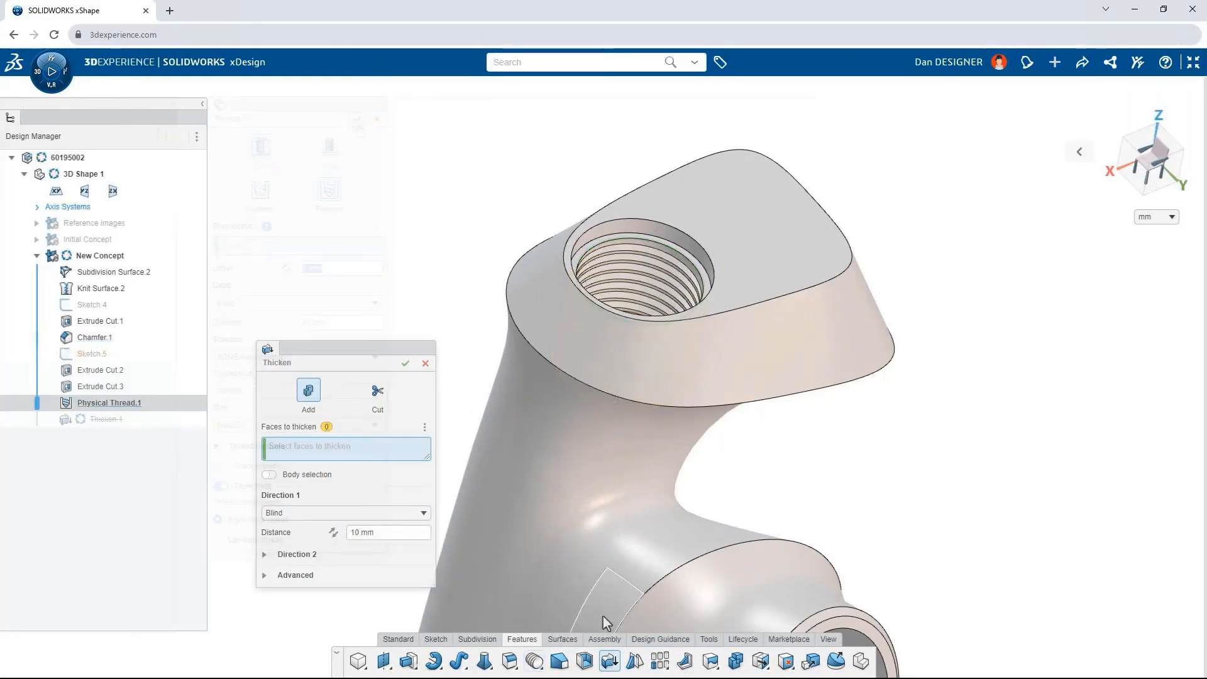
Step: Thicken the grip face and its connected neighbouring faces by 1 mm
click(603, 616)
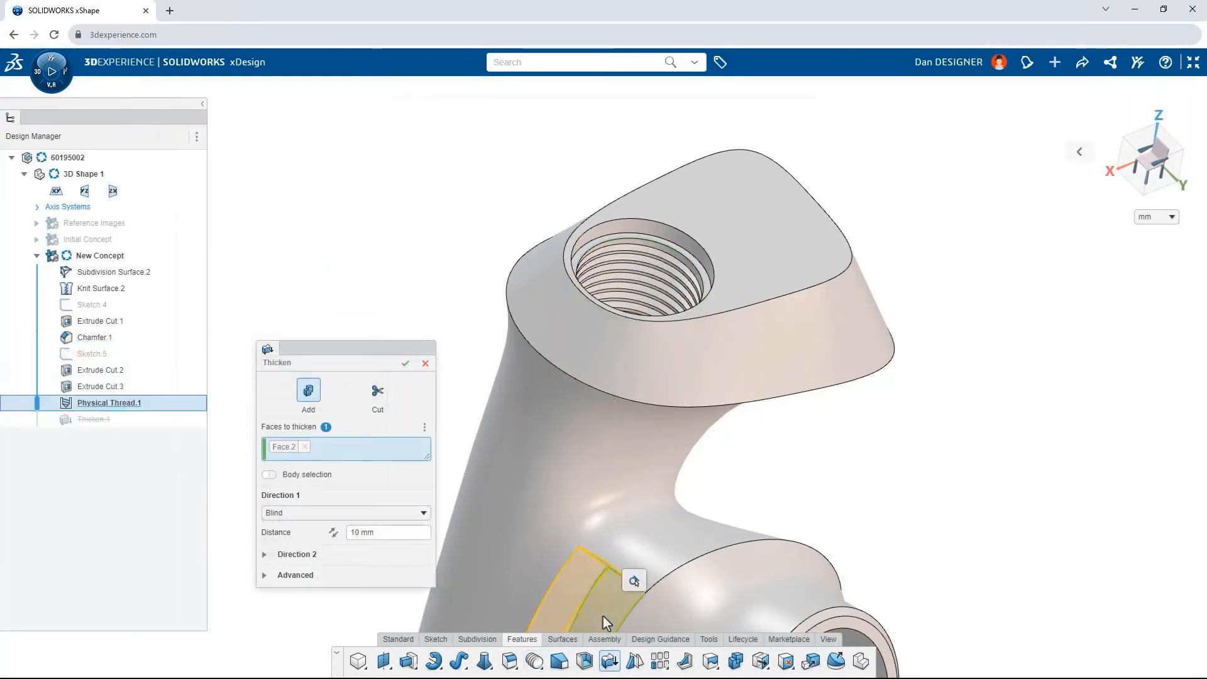
click(634, 582)
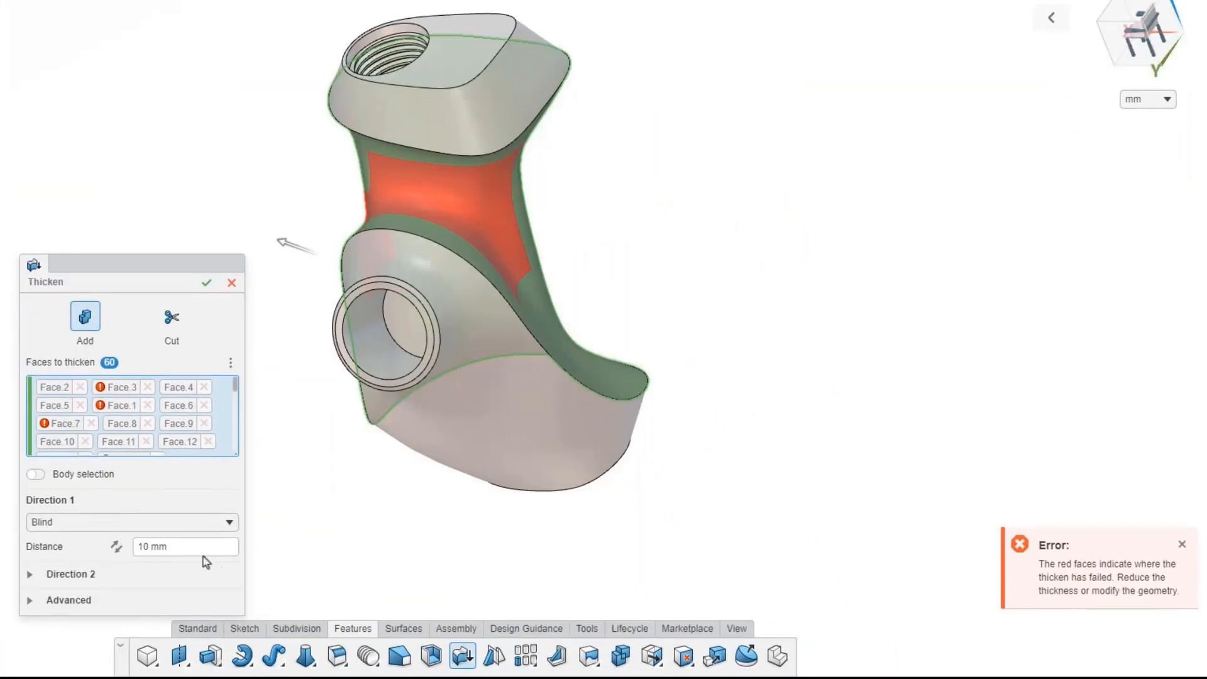
click(286, 560)
text(1)
key(Return)
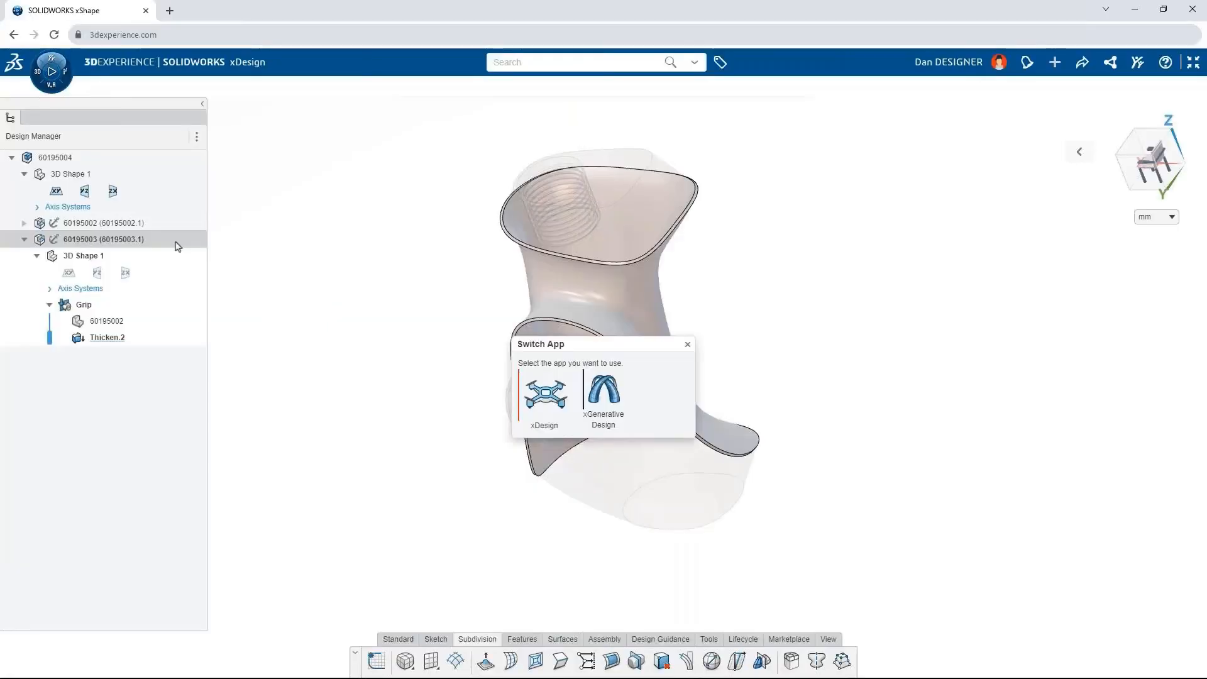
Step: Switch to xGenerative Design and triangulate the offset surface, using the length parameter as the triangle size
click(606, 409)
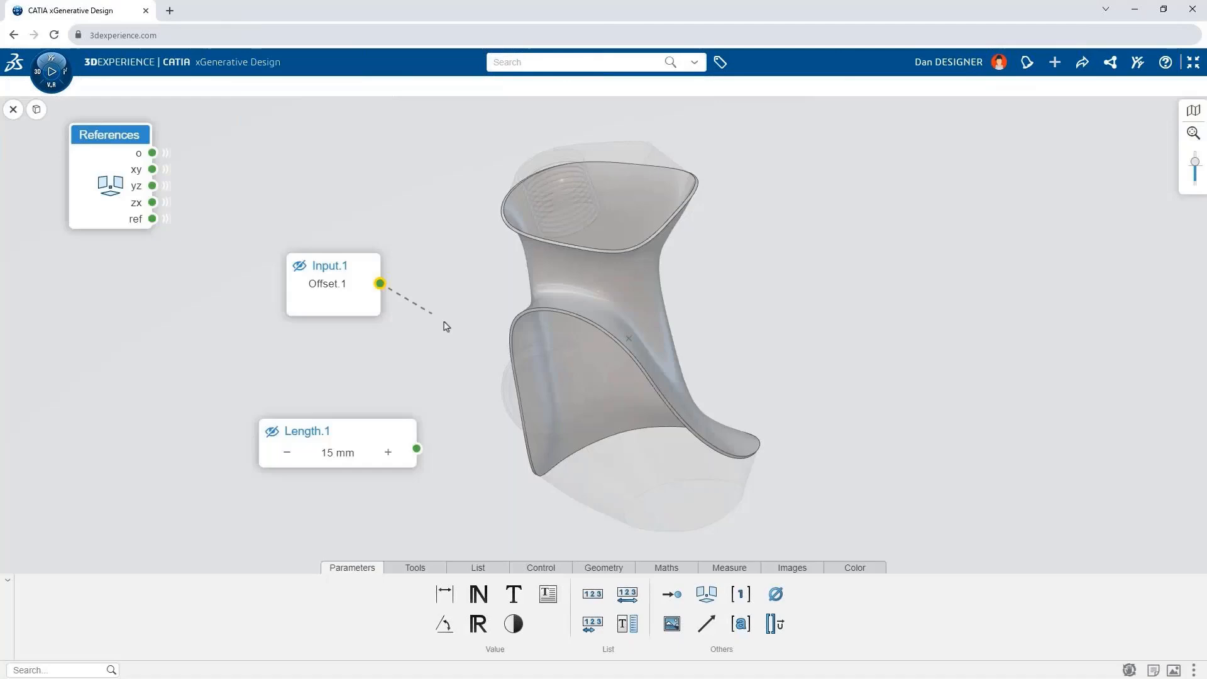
drag(445, 323, 493, 360)
text(tria)
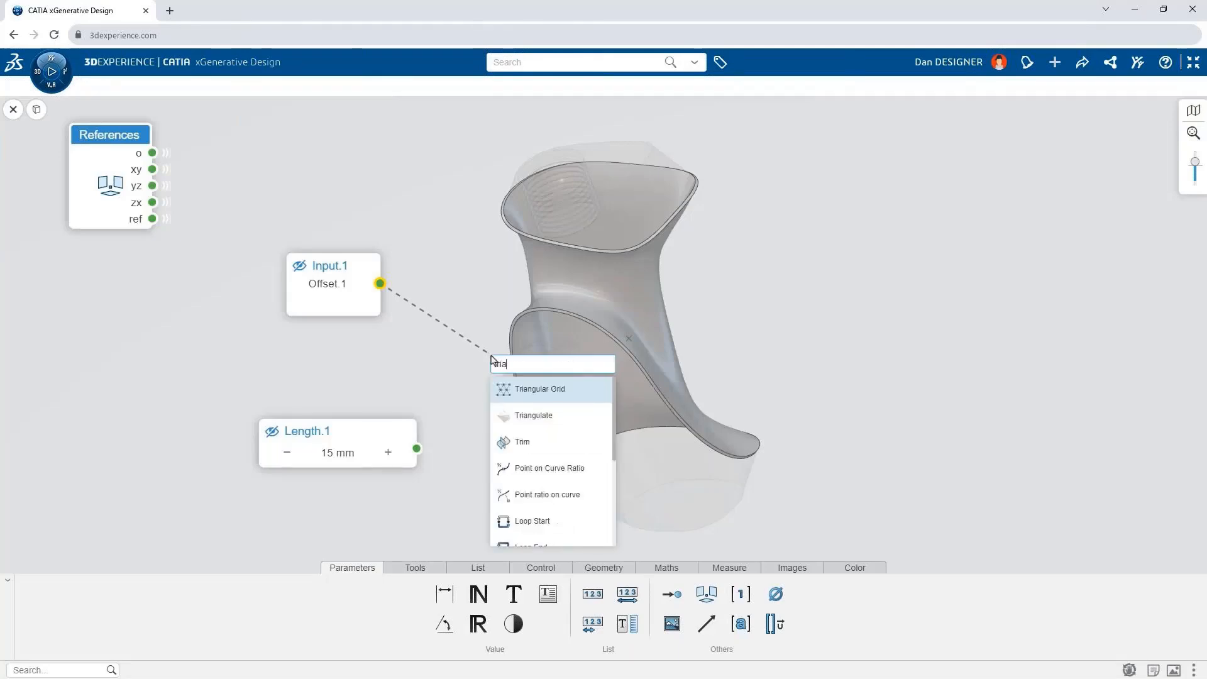
click(528, 417)
drag(416, 448, 481, 429)
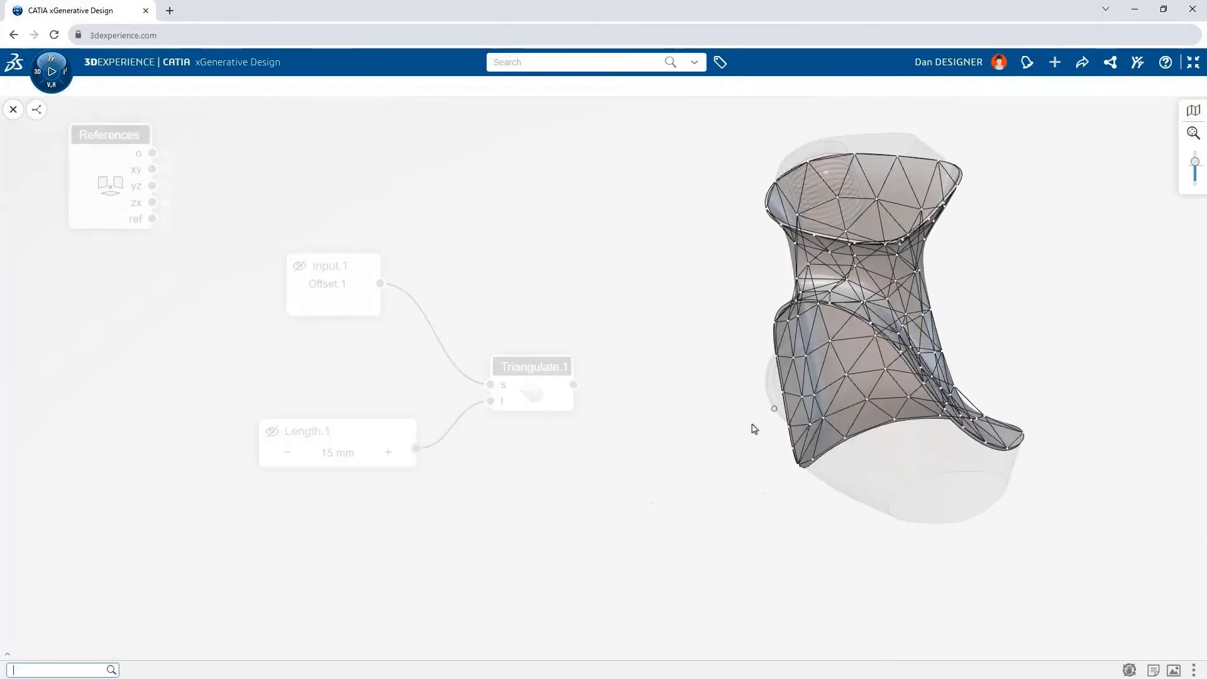
Step: Reduce the triangulation length parameter below 10 mm for a finer triangle mesh on the grip
middle_drag(753, 425, 1104, 464)
click(286, 452)
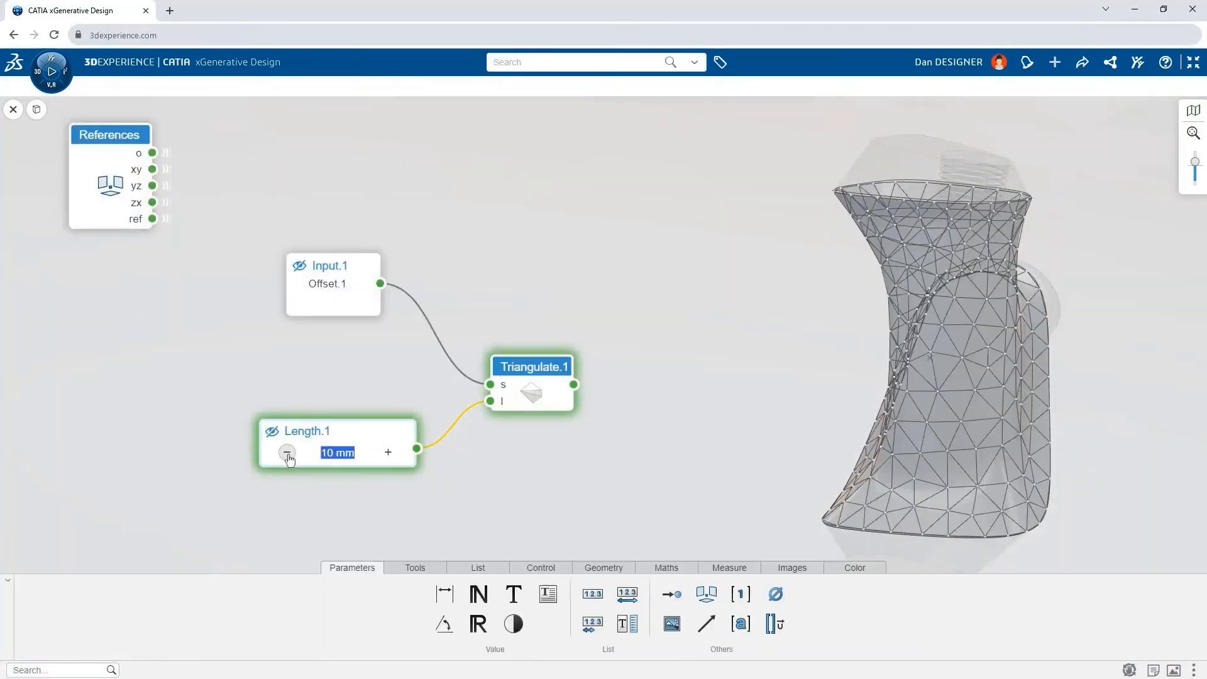
click(287, 452)
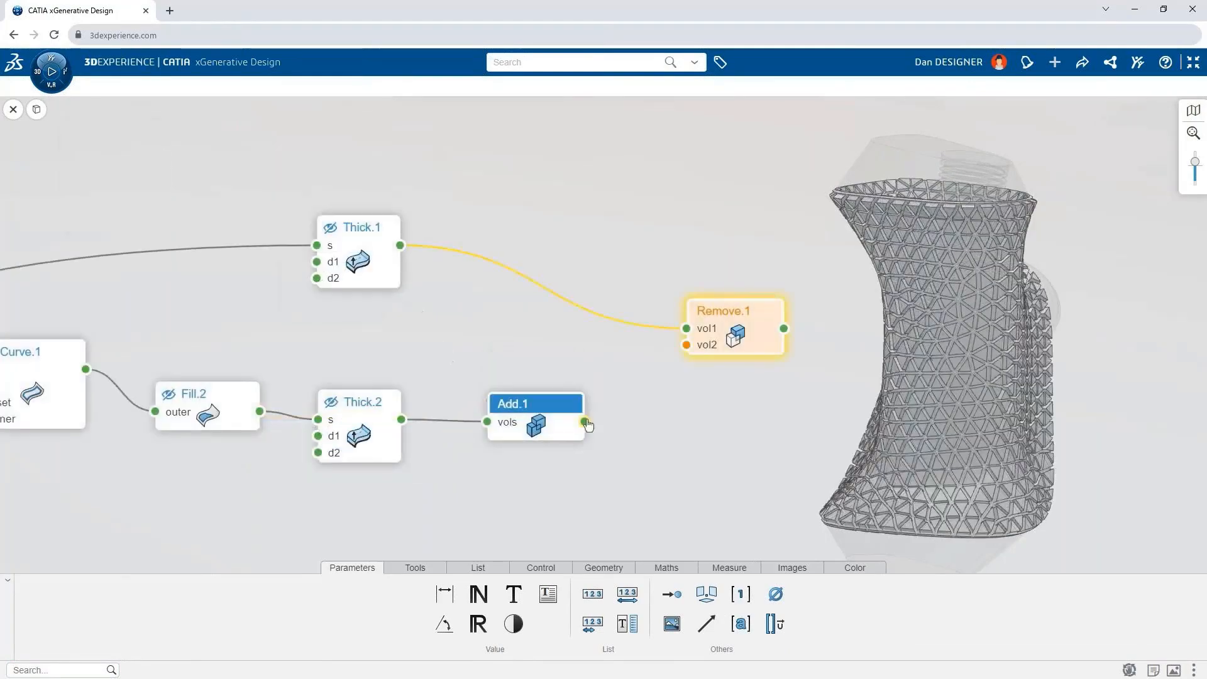
Step: Subtract the combined thickened triangles from the thickened grip by linking the Add.1 output to the second volume of Remove.1
click(584, 422)
click(686, 345)
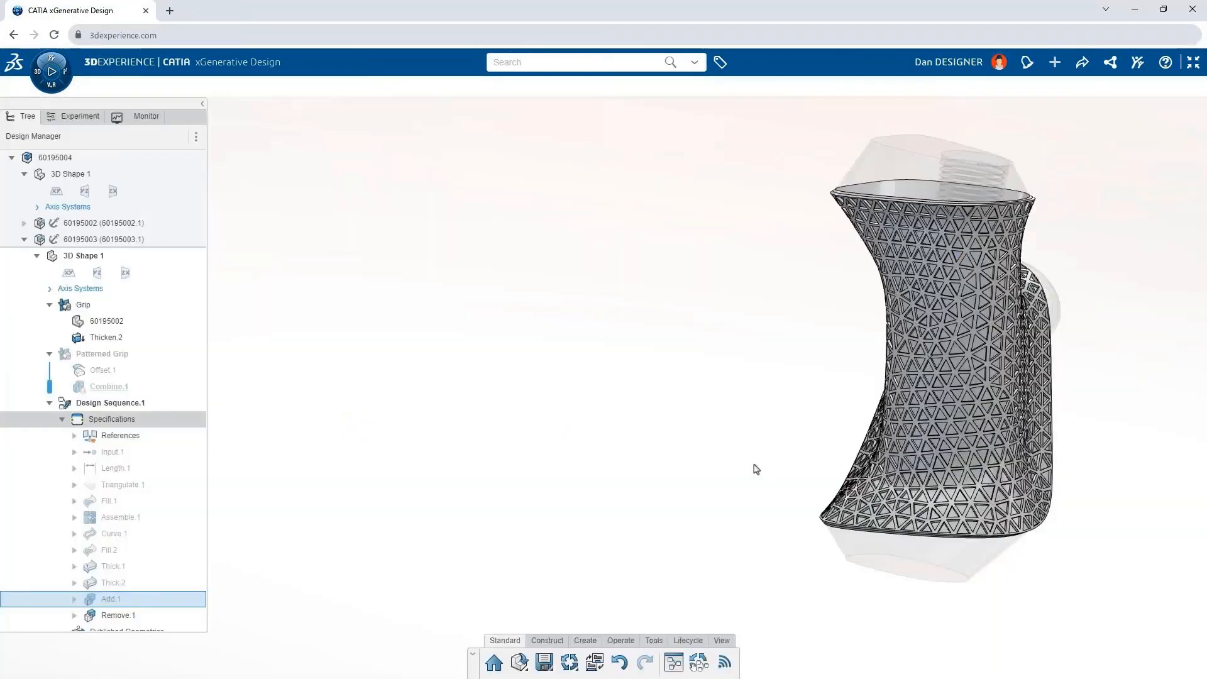
middle_drag(754, 469, 611, 490)
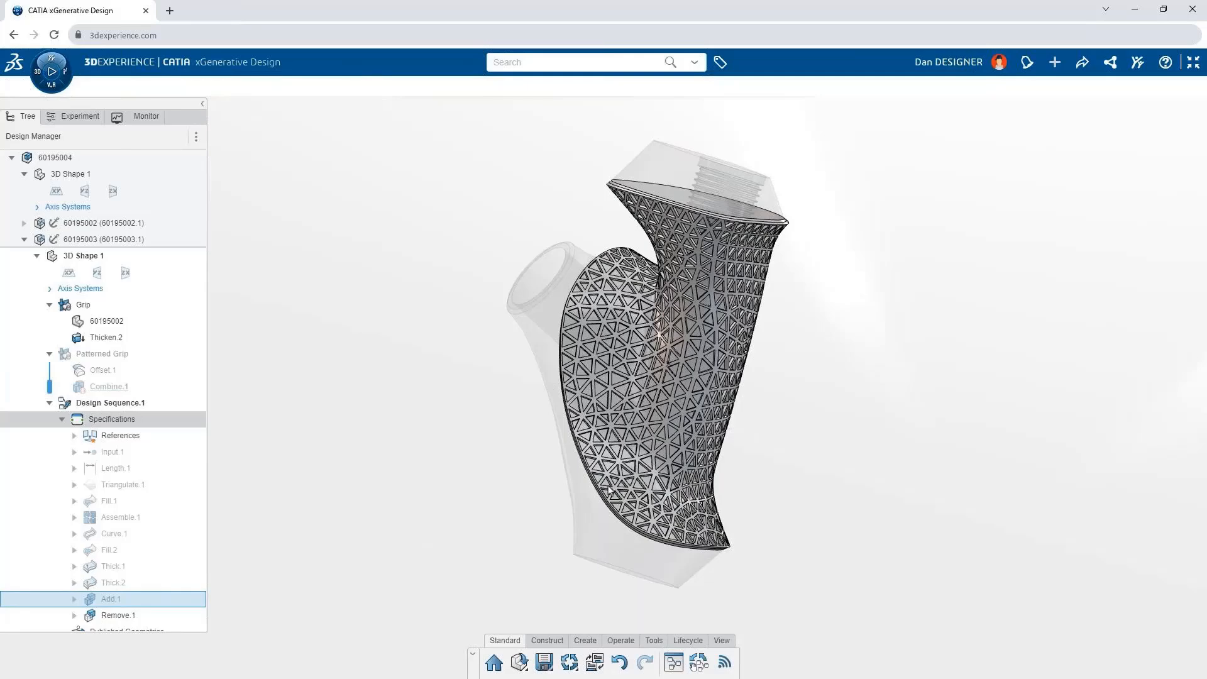
middle_drag(610, 490, 622, 492)
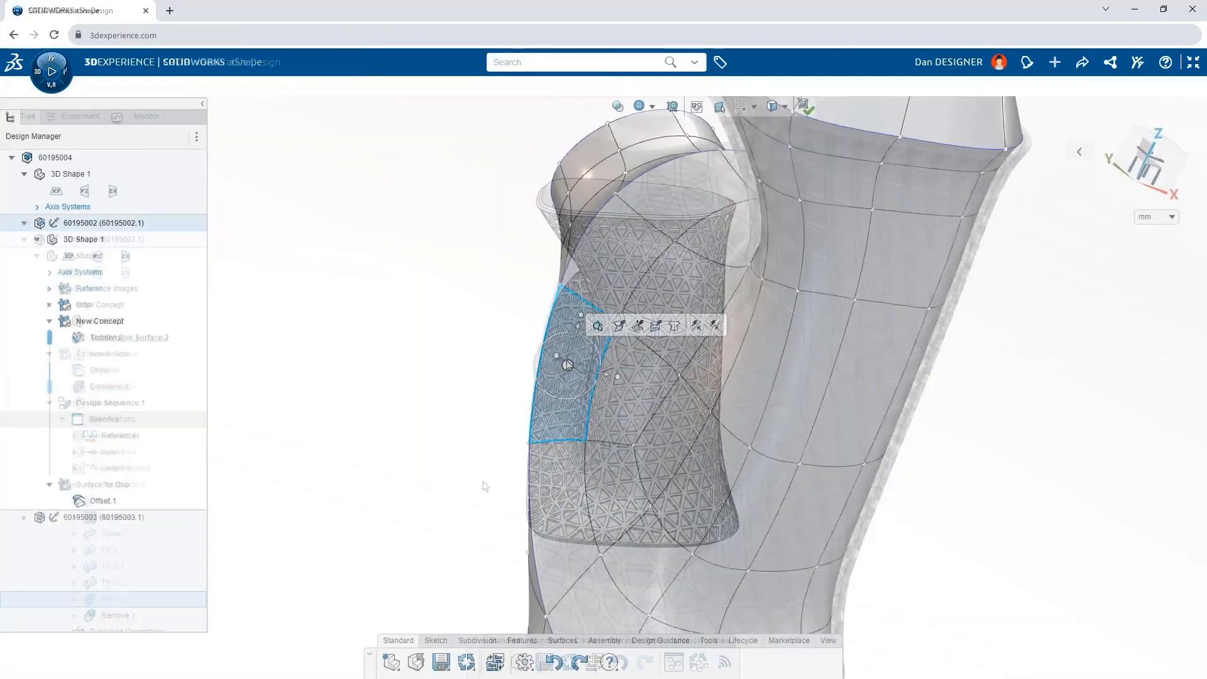
Step: Pull the selected pad edge face outward in the new concept's subdivision surface, accept the edit and open the collapsed side pane
drag(560, 358, 545, 427)
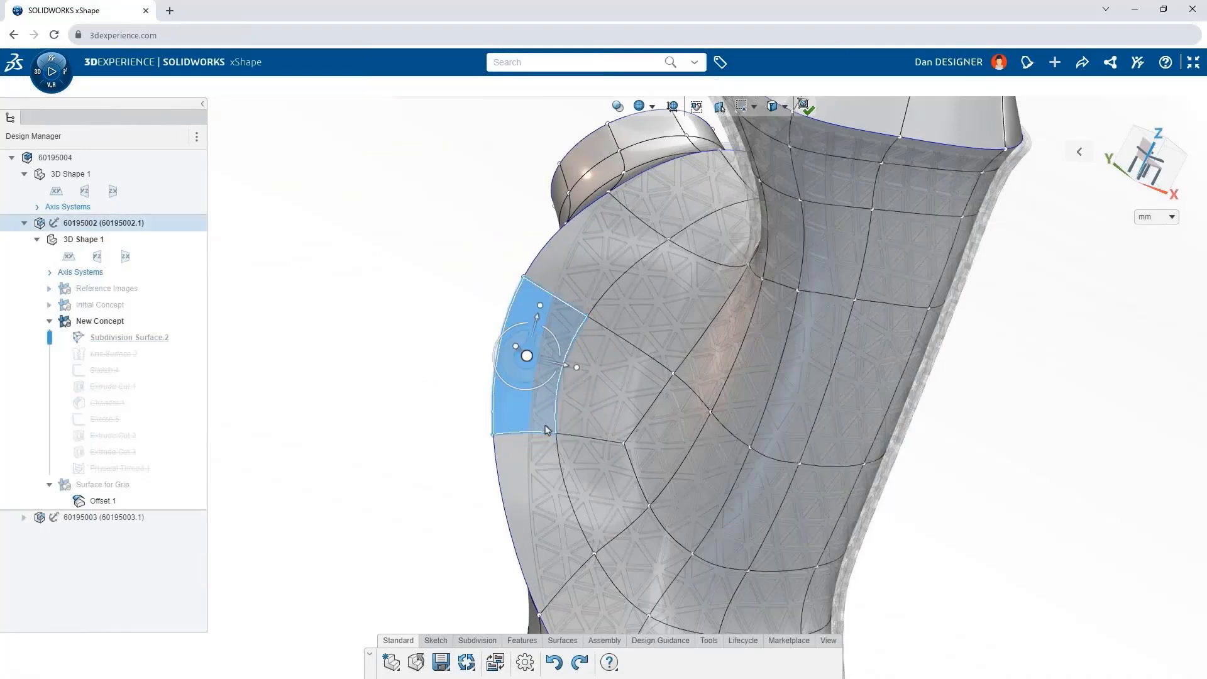
click(804, 106)
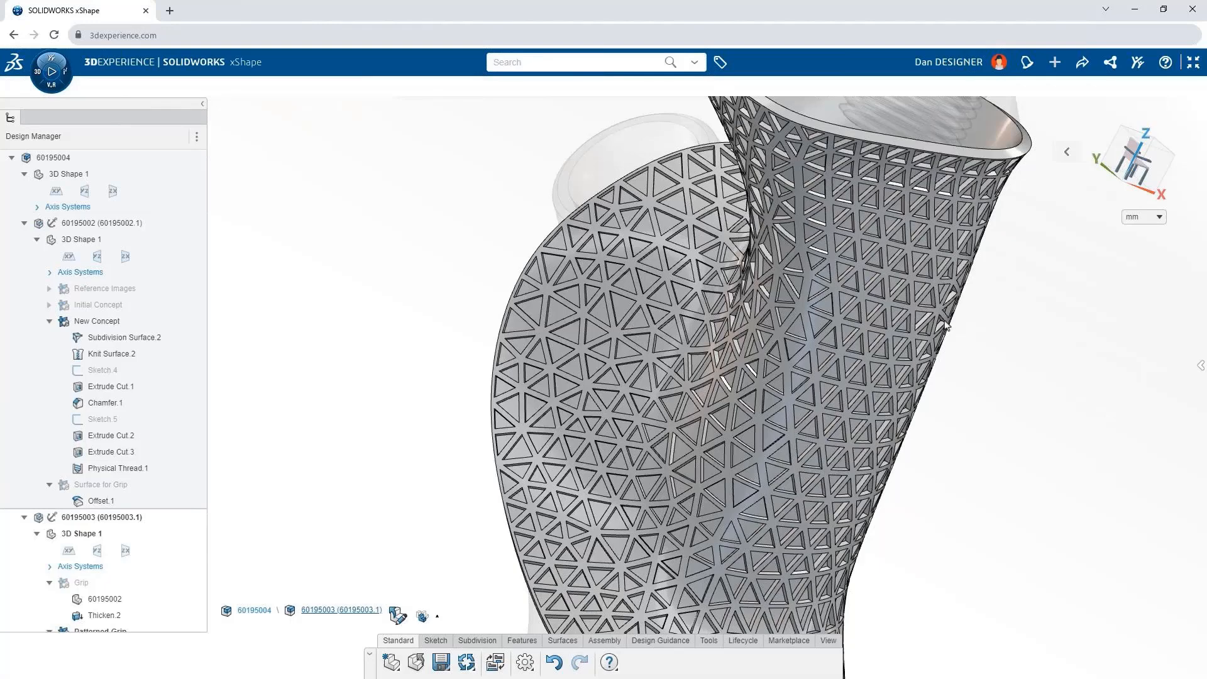
click(1200, 365)
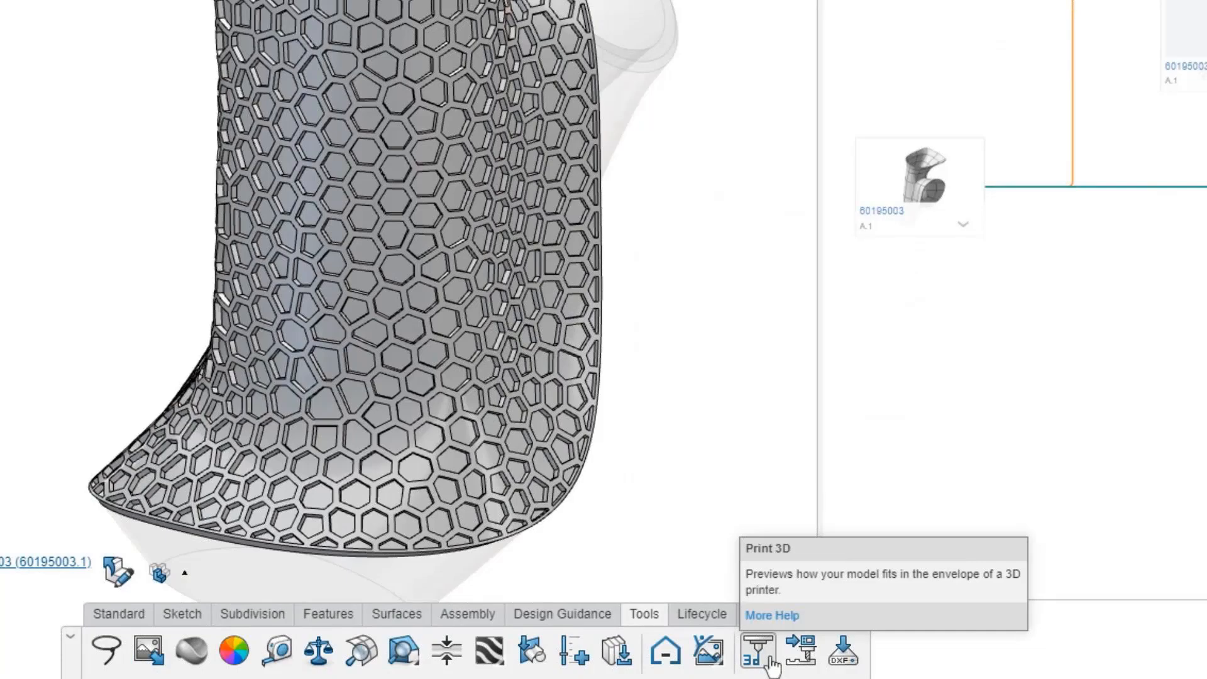
Step: Start Print 3D and add a custom printer envelope of 250 mm X-length, 210 mm Y-length and 200 mm Z-length
click(768, 660)
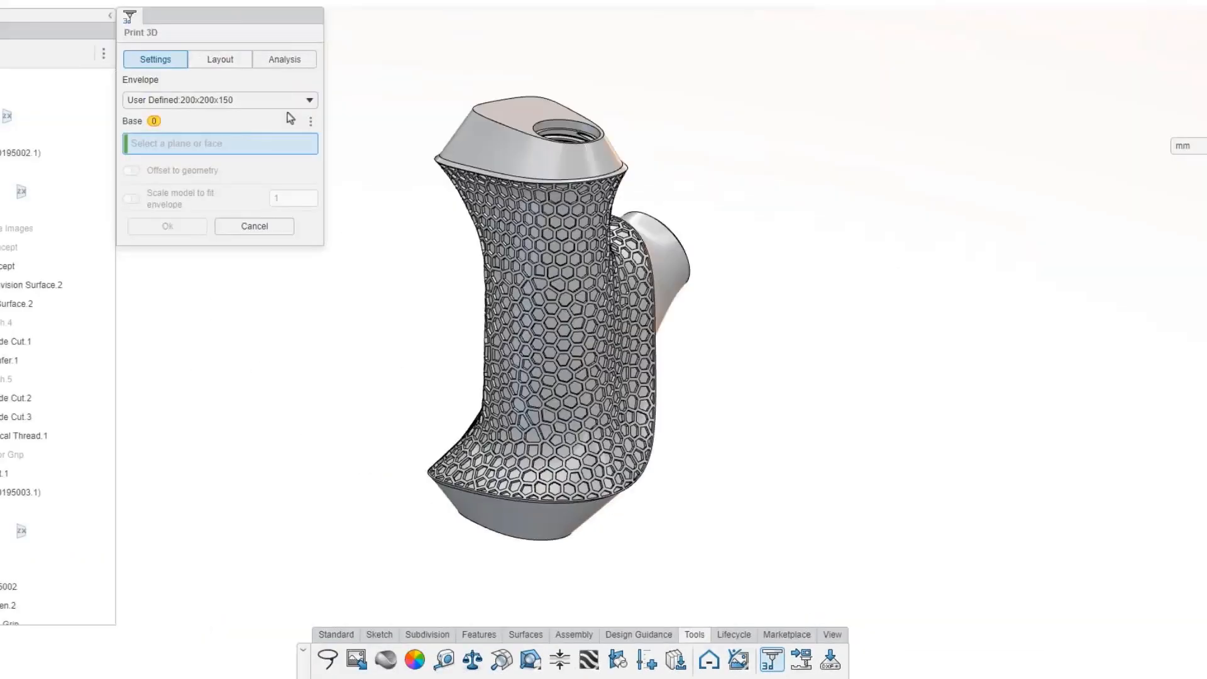
click(352, 177)
click(352, 194)
click(658, 369)
text(250)
key(Return)
click(655, 388)
text(210)
click(647, 408)
text(200)
Step: Set the custom printer's process to Material Extrusion, enter the printer's name and add it
click(648, 428)
click(629, 441)
click(639, 454)
text(Dan's Printer)
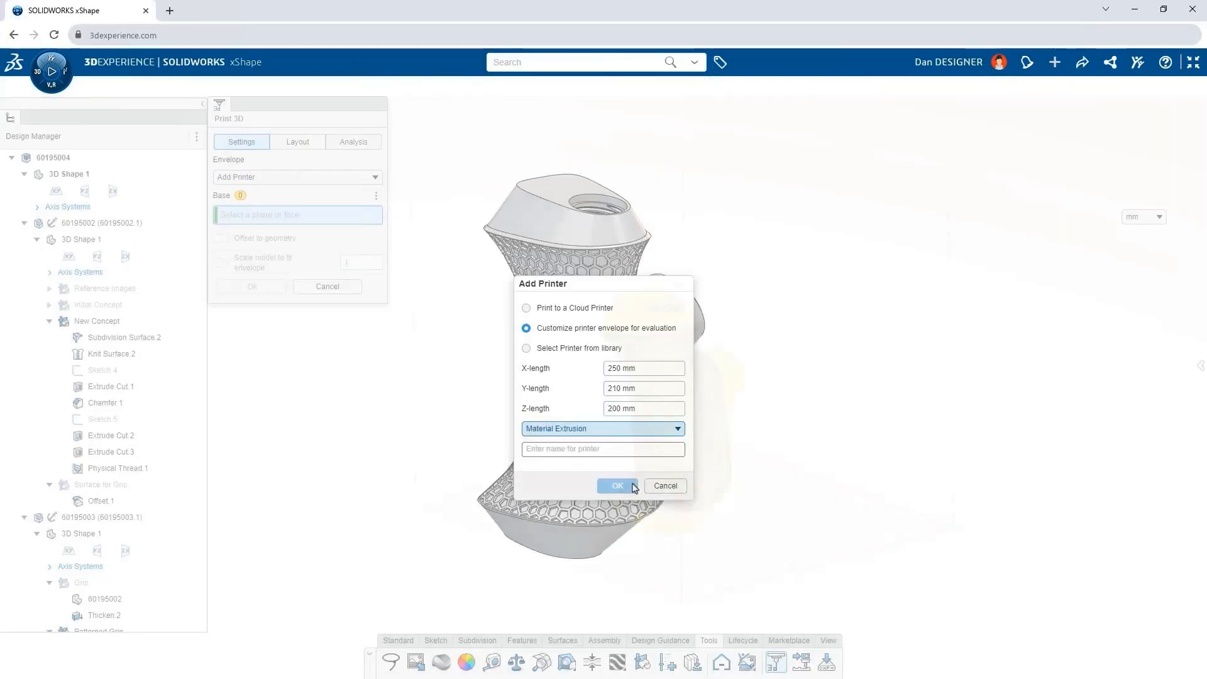
click(617, 485)
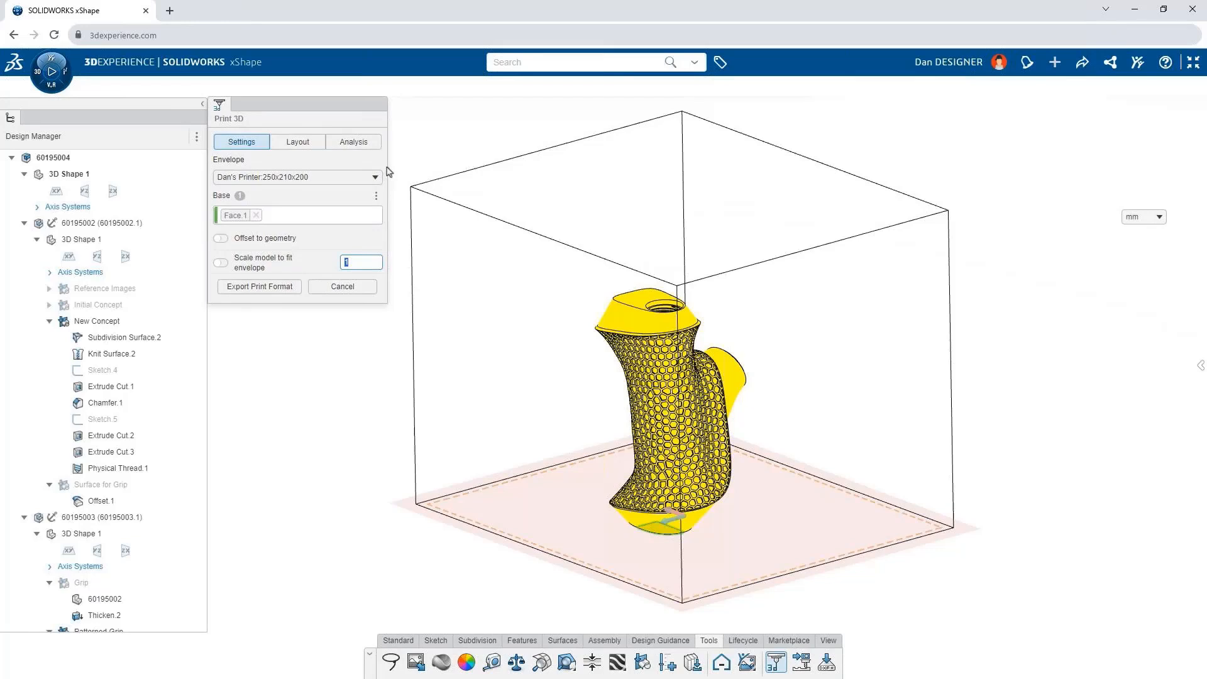
Step: Show the areas that need support with a 75-degree support threshold angle, and display the print layers on the model
click(353, 141)
click(220, 188)
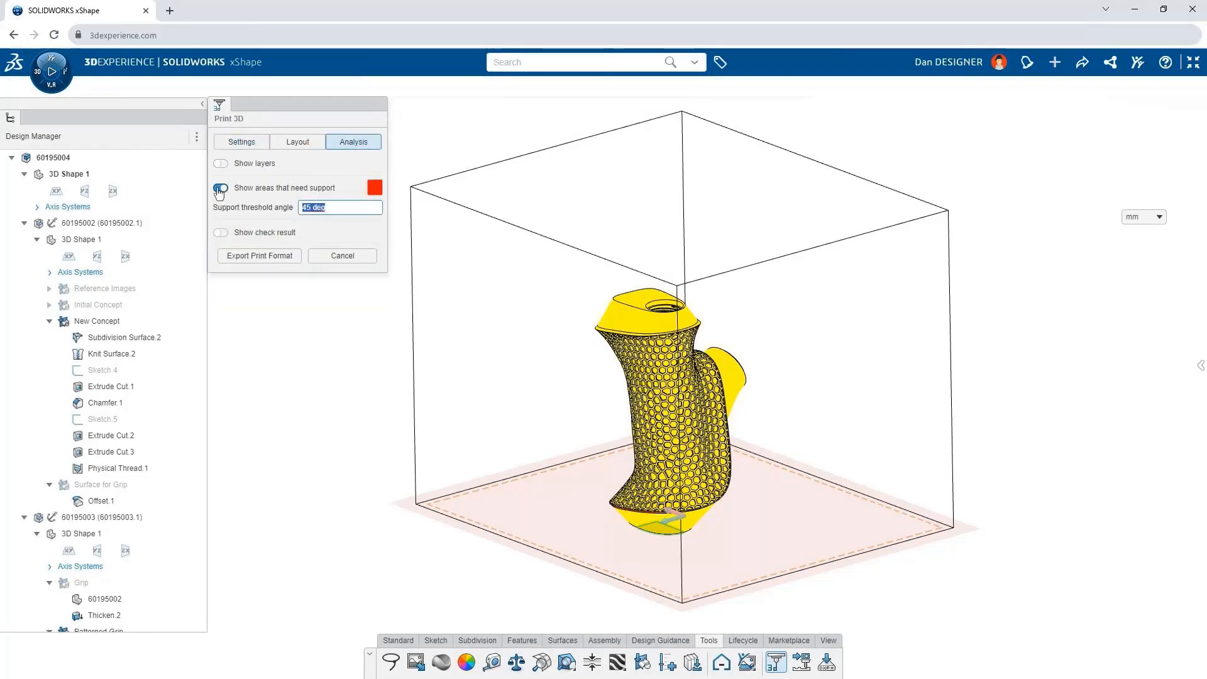
text(2)
key(Return)
text(75)
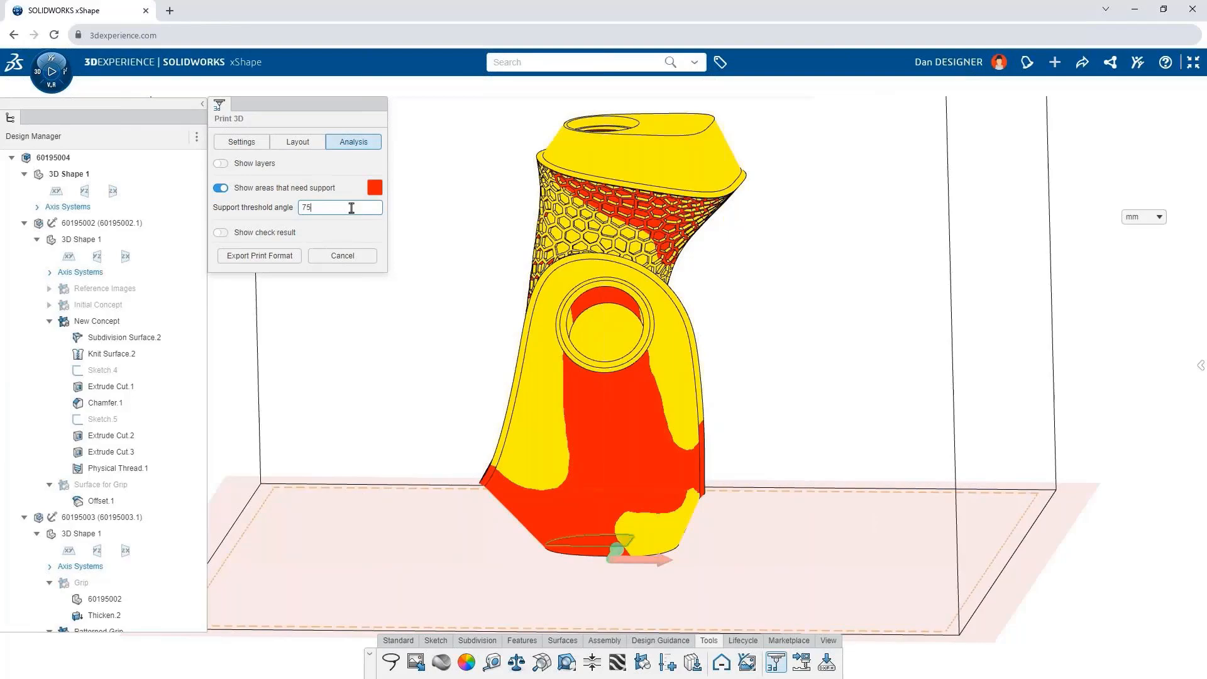
key(Return)
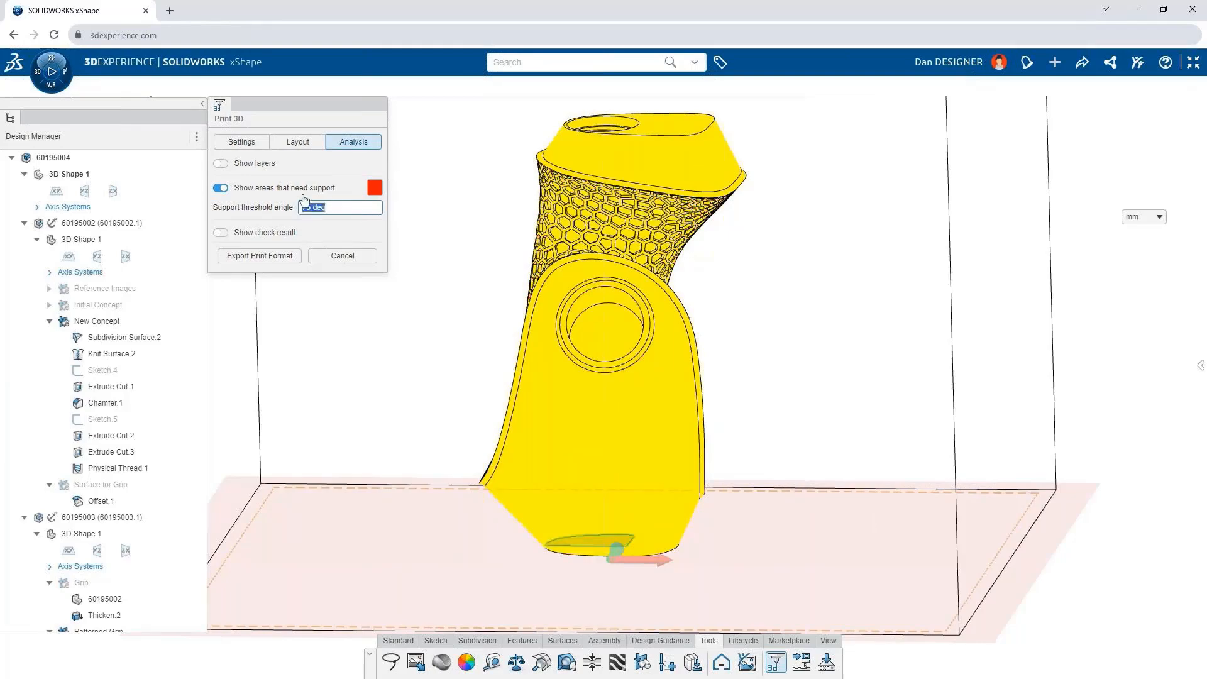
click(220, 163)
scroll(479, 237, up, 5)
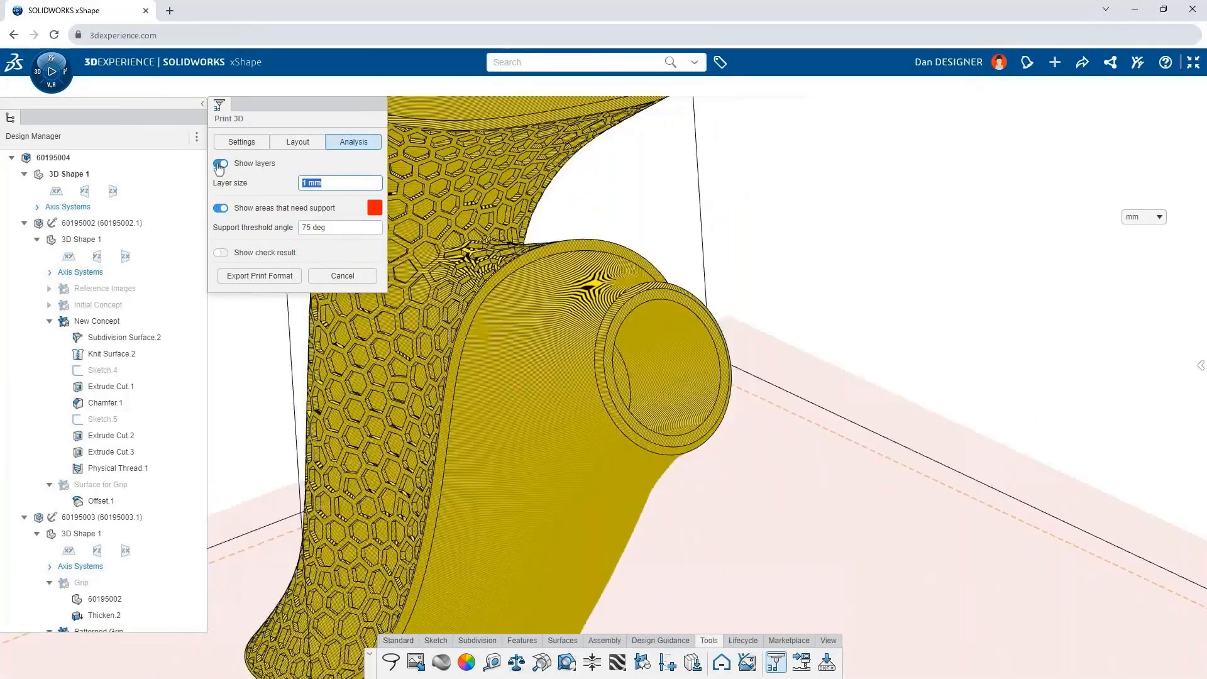
Step: Try print layer sizes of 2 mm and 3 mm on the grip, ending with a layer size of 4 mm
text(2)
key(Return)
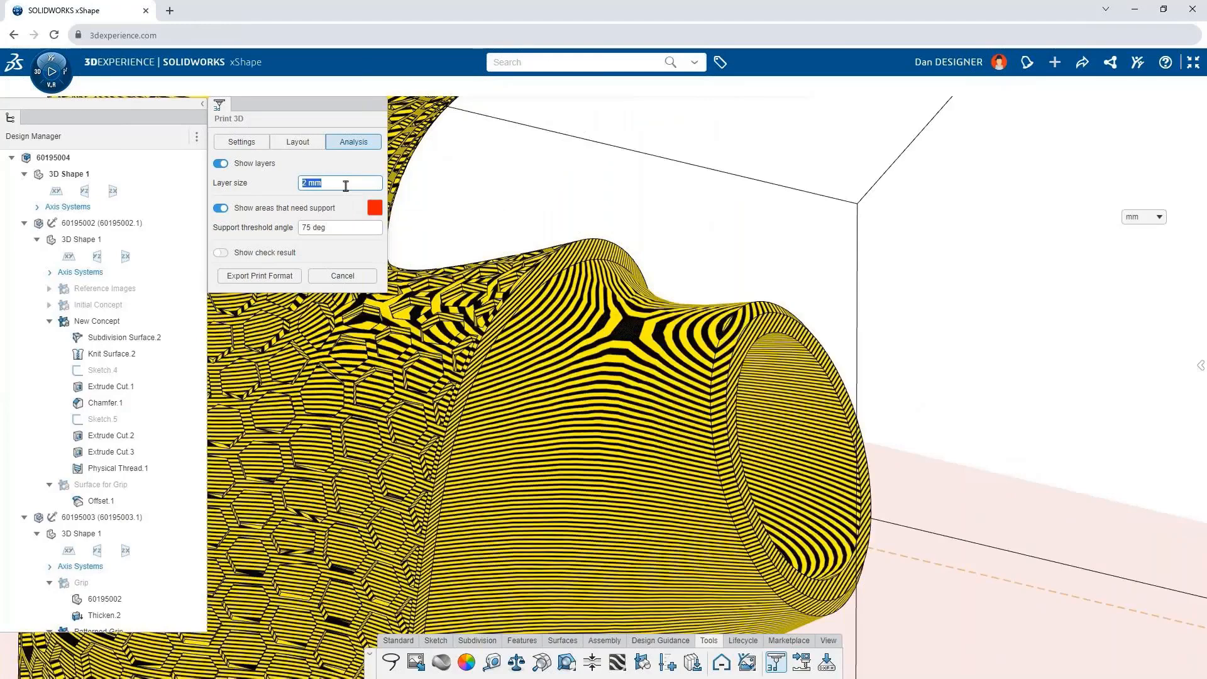
text(3)
key(Return)
text(4)
key(Return)
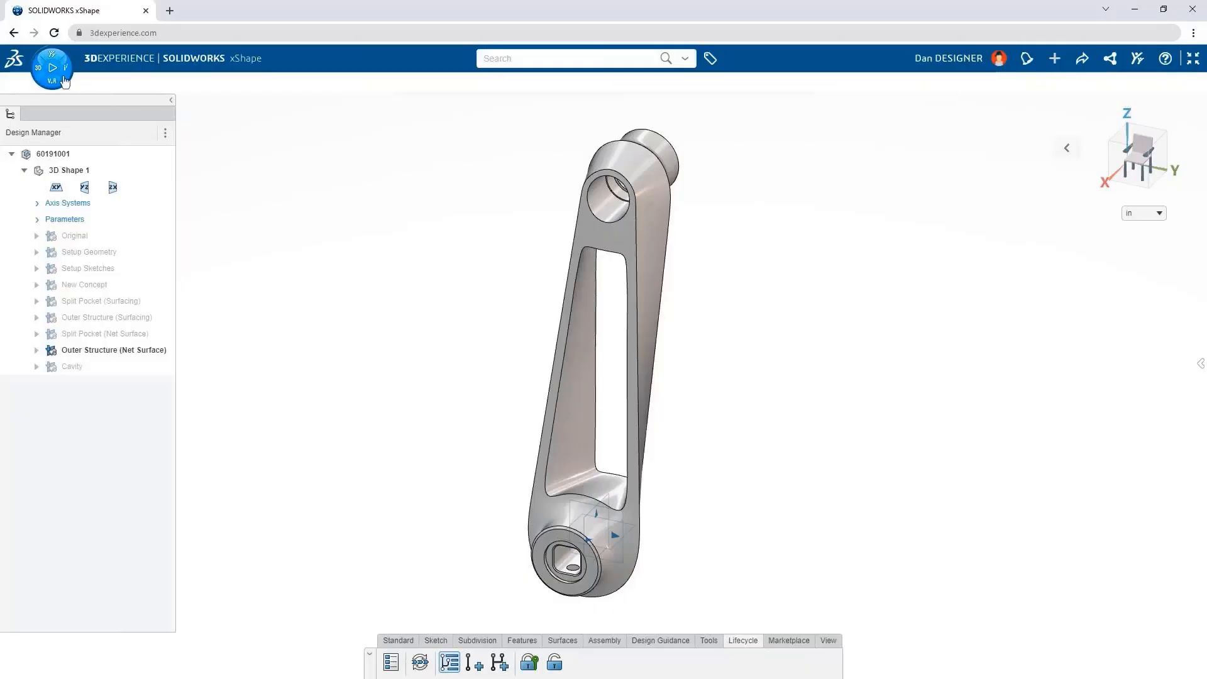
Step: Switch the arm model 60191001 to the Lattice Design app and open the Lattice Design Assistant
click(63, 80)
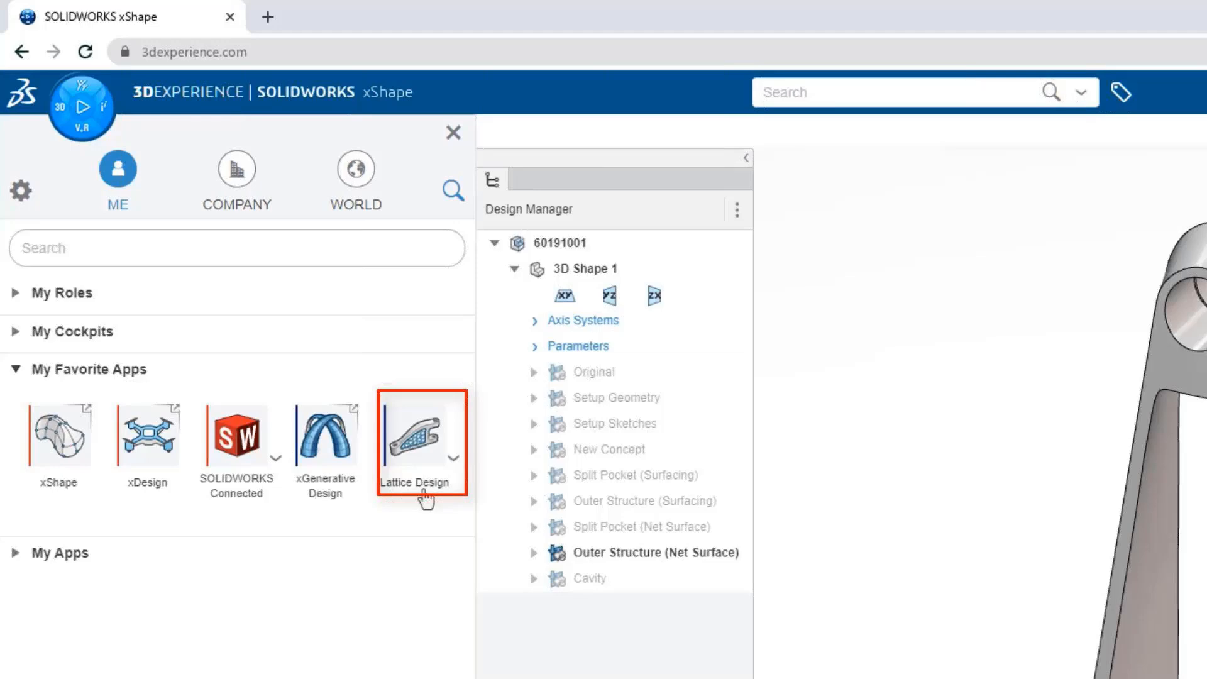
click(424, 493)
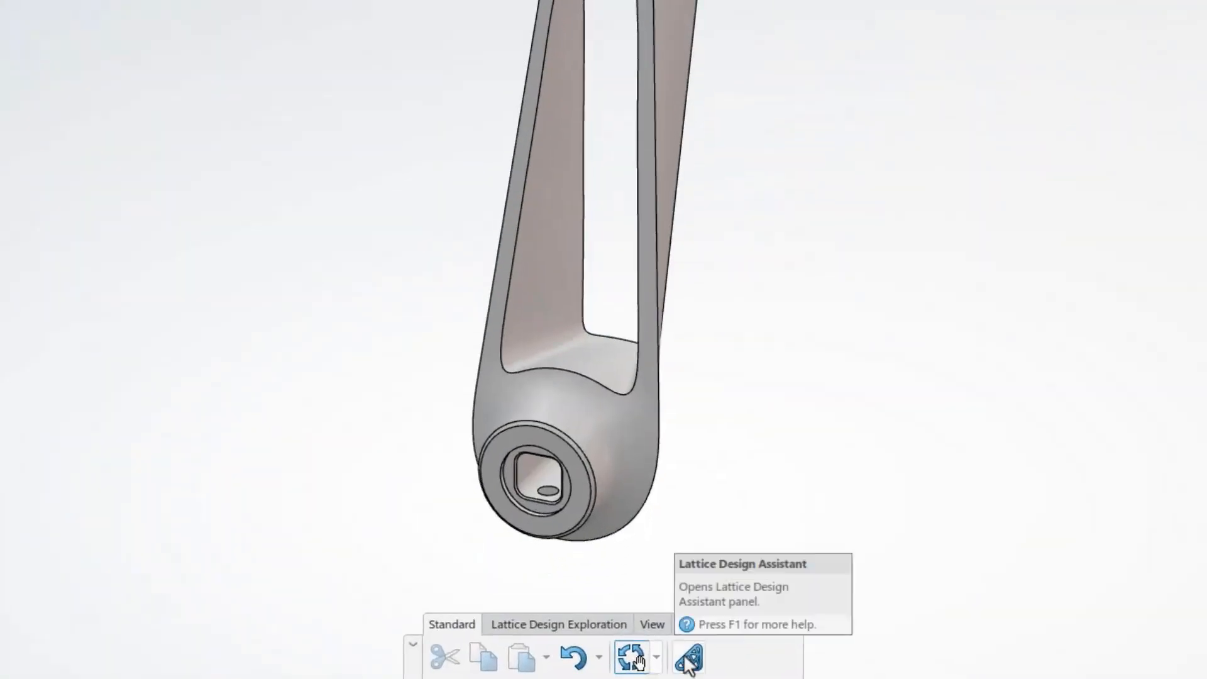
click(689, 660)
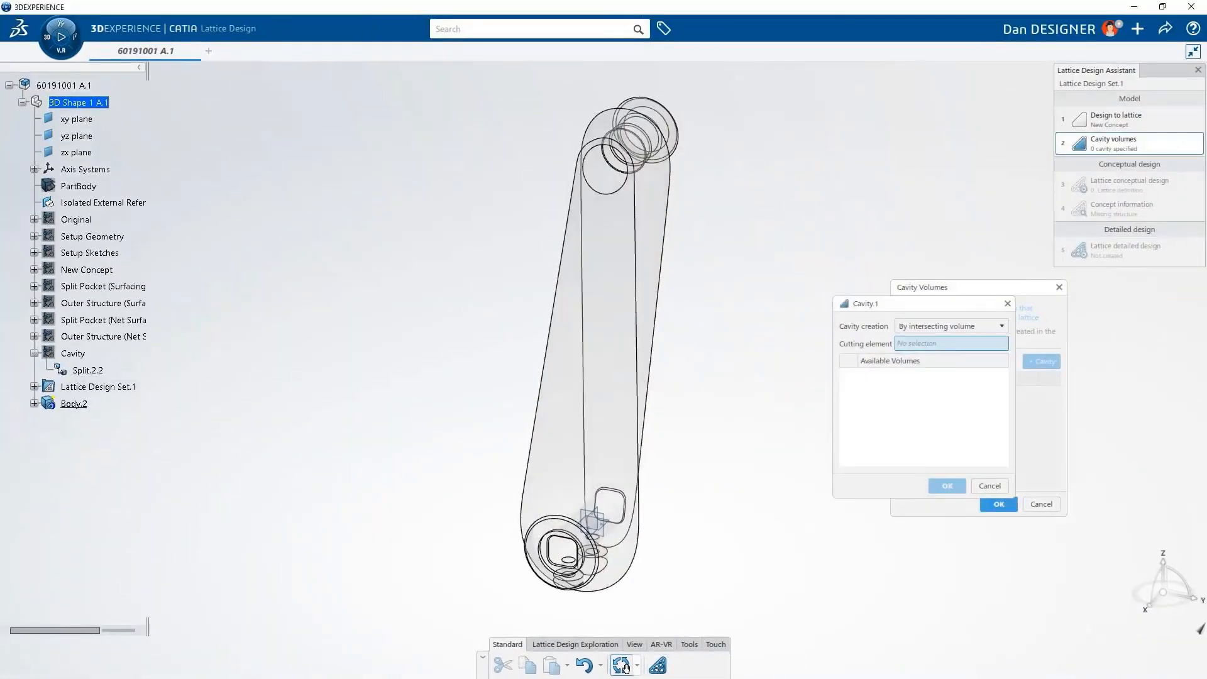
Step: Define the cavity volume by intersecting volume, using Split.2.2 as the cutting element, and accept the cavity list
click(80, 374)
click(943, 488)
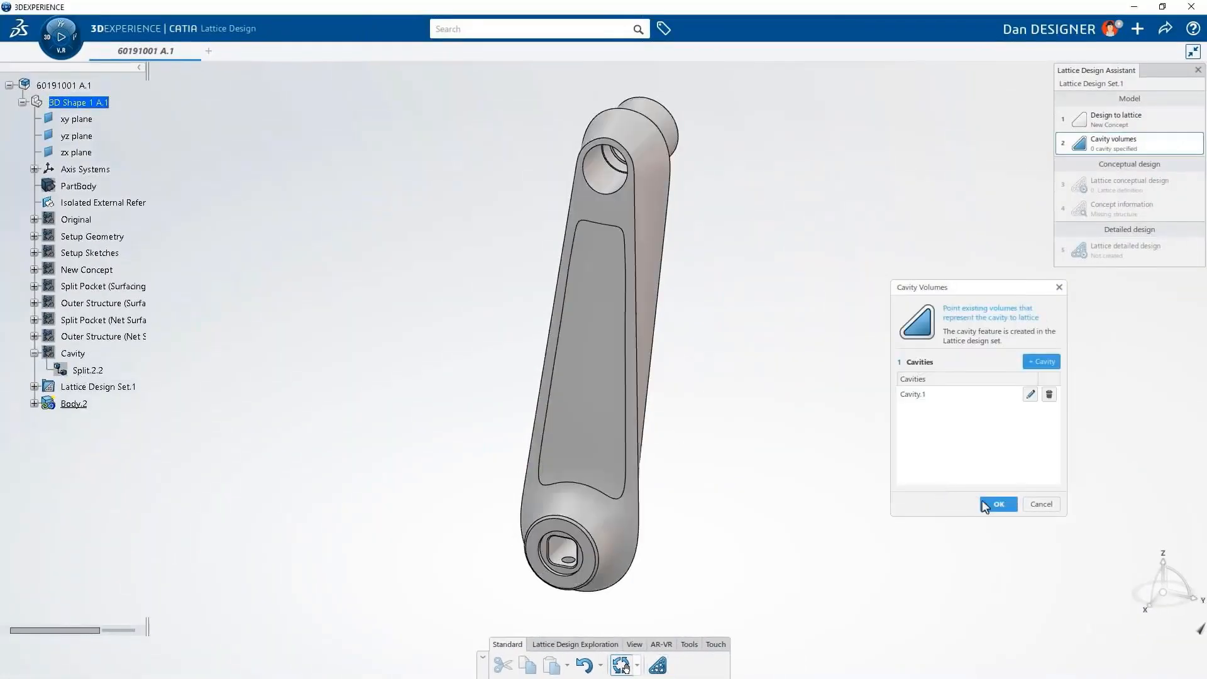
click(993, 505)
Step: Start the lattice conceptual design and add a regular rectangular lattice with the Diamond cell to the cavity
click(1117, 185)
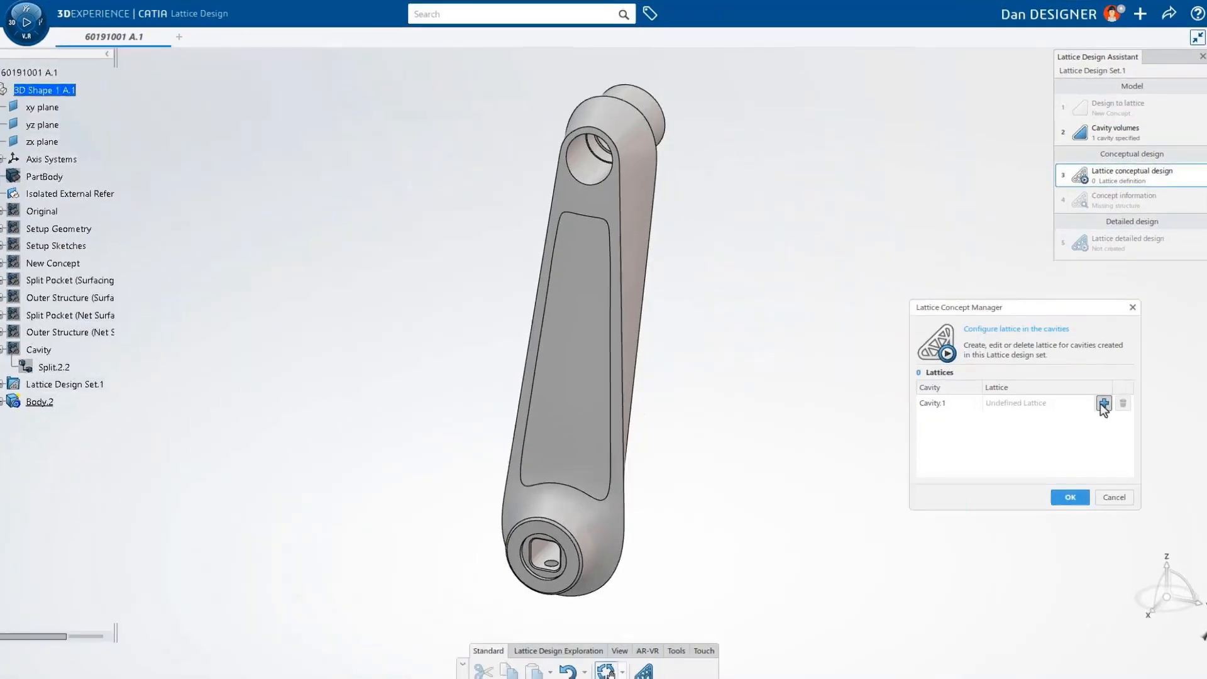
click(1103, 404)
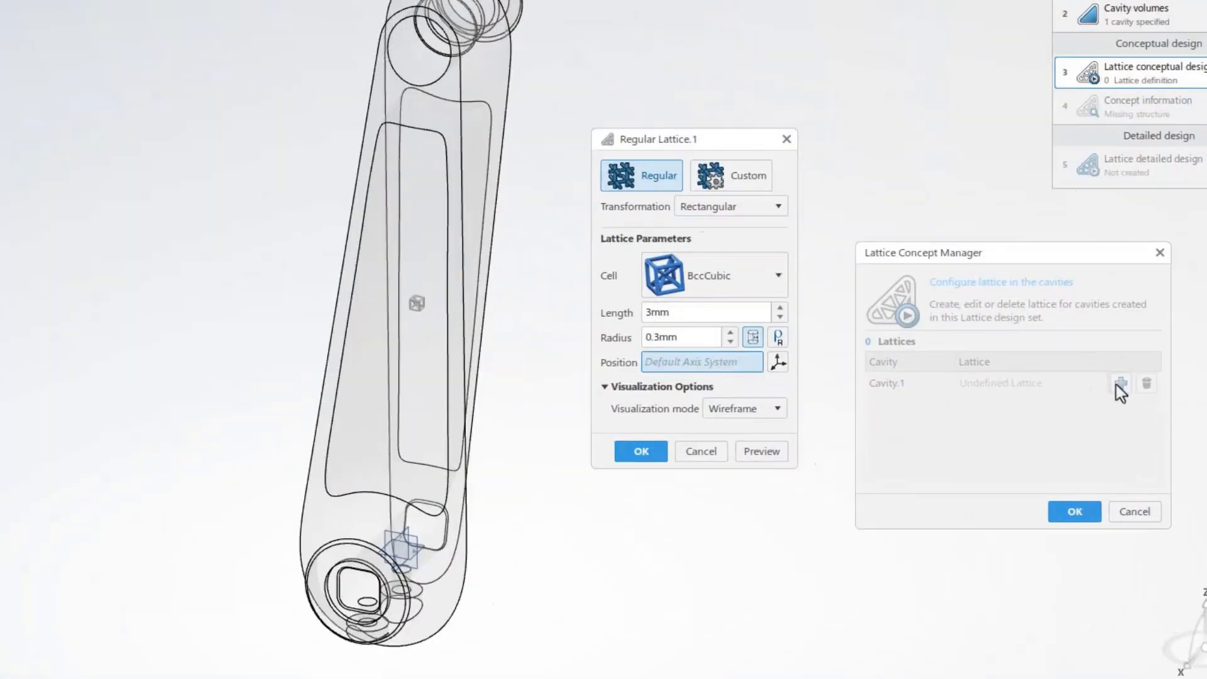
click(839, 329)
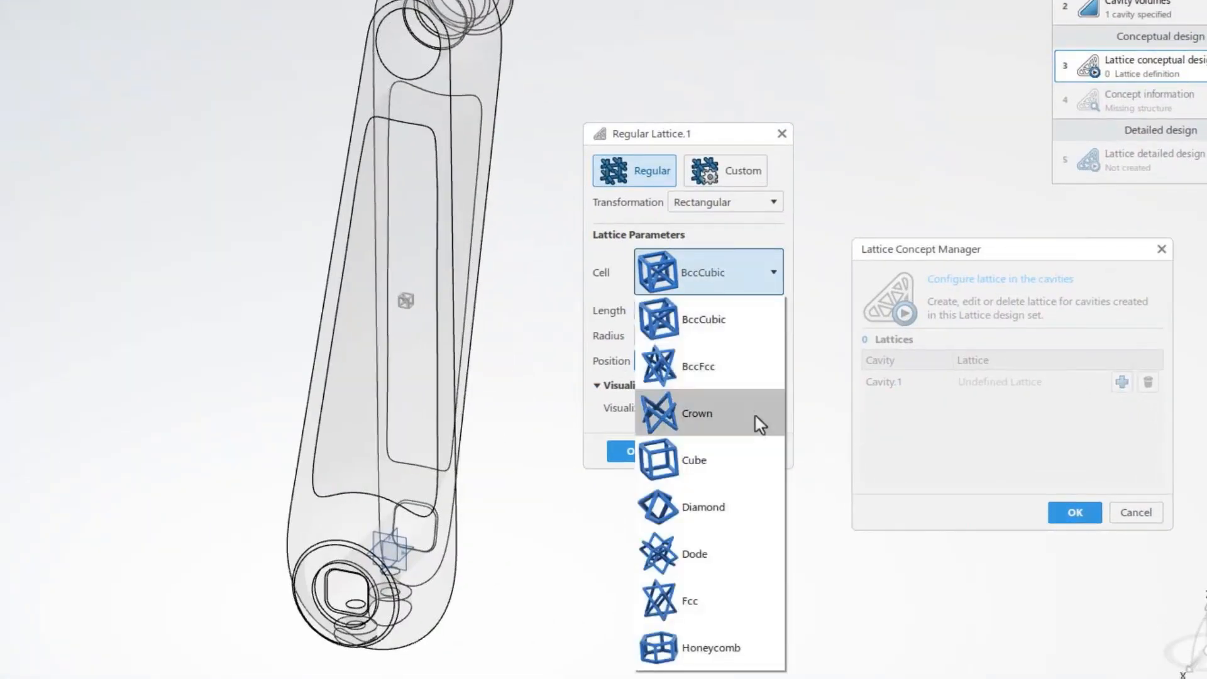
click(757, 512)
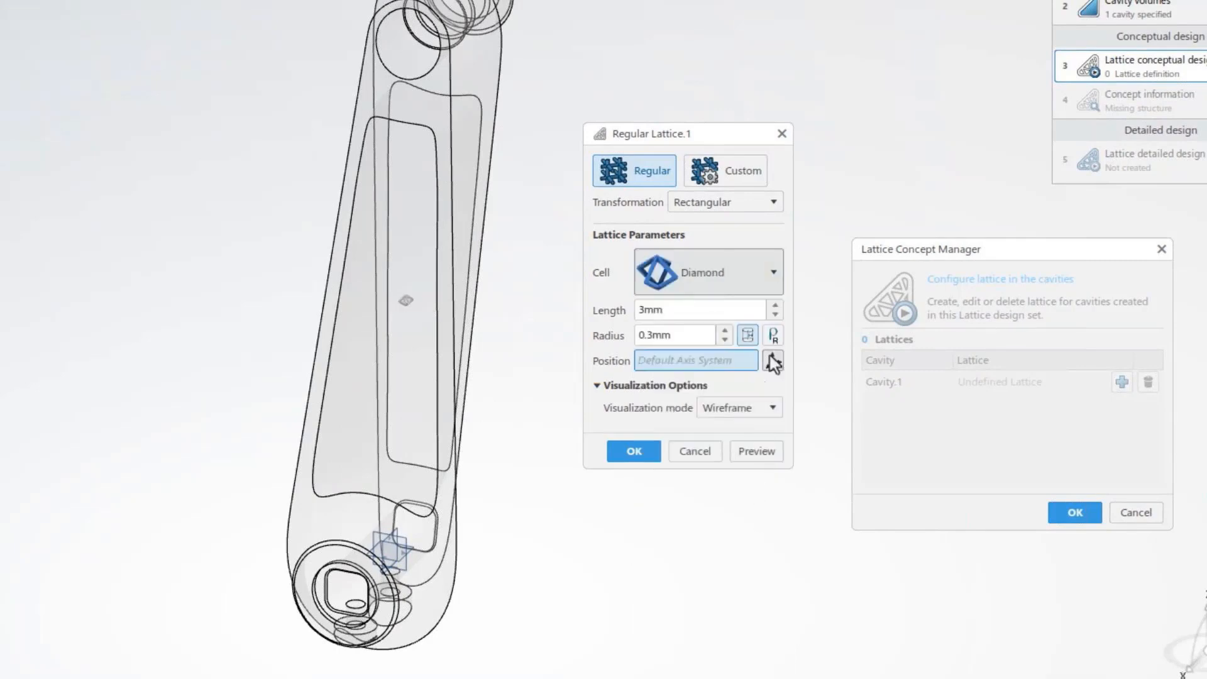
Step: Set the lattice cell length to 16 mm and the radius to 1.6 mm, preview the wireframe and accept the lattice
click(776, 305)
click(775, 309)
click(729, 330)
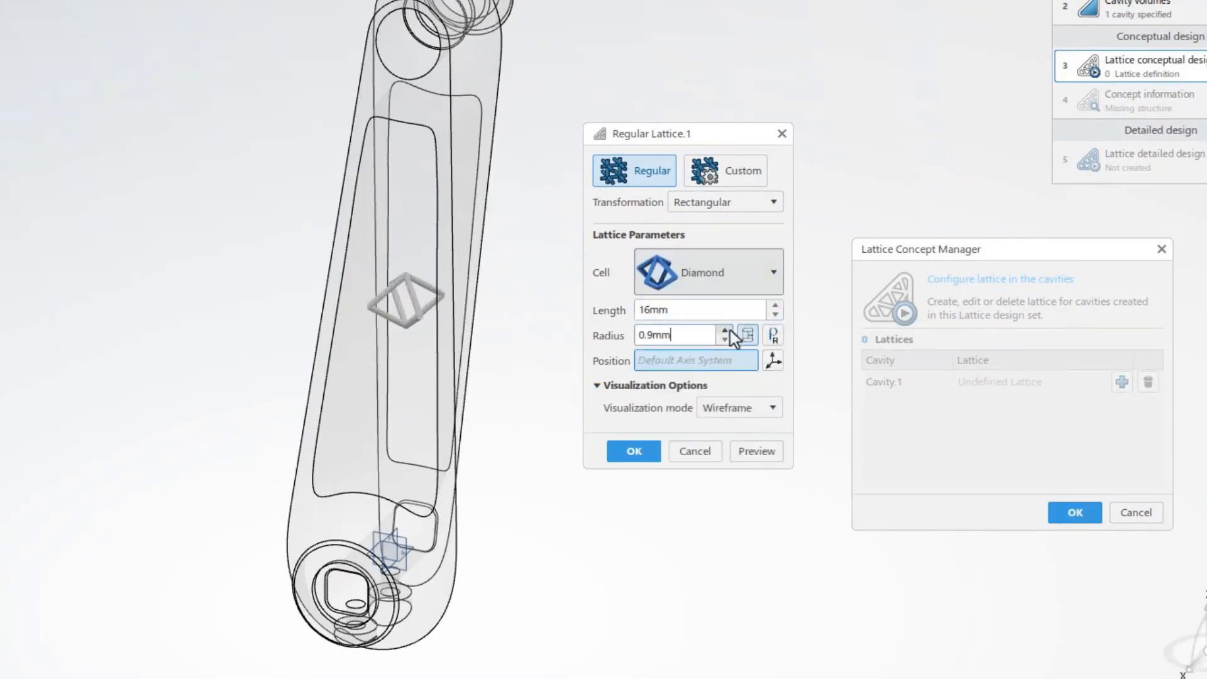
click(757, 451)
middle_drag(747, 546, 778, 520)
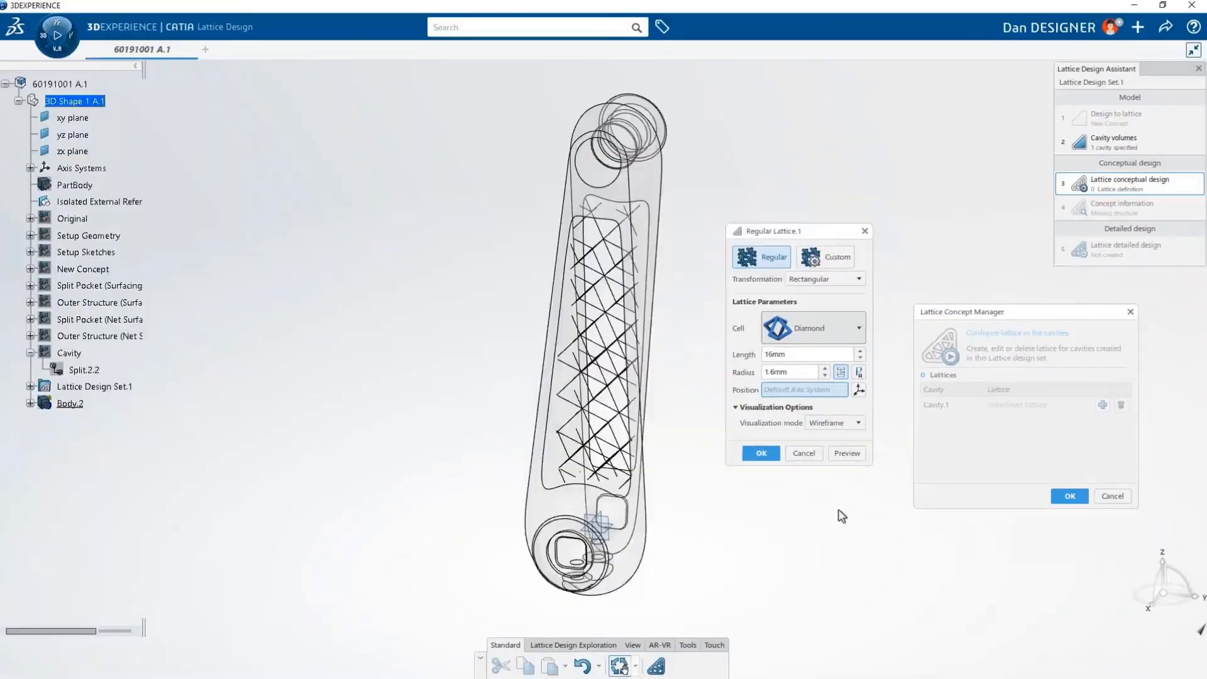
click(682, 452)
click(1073, 506)
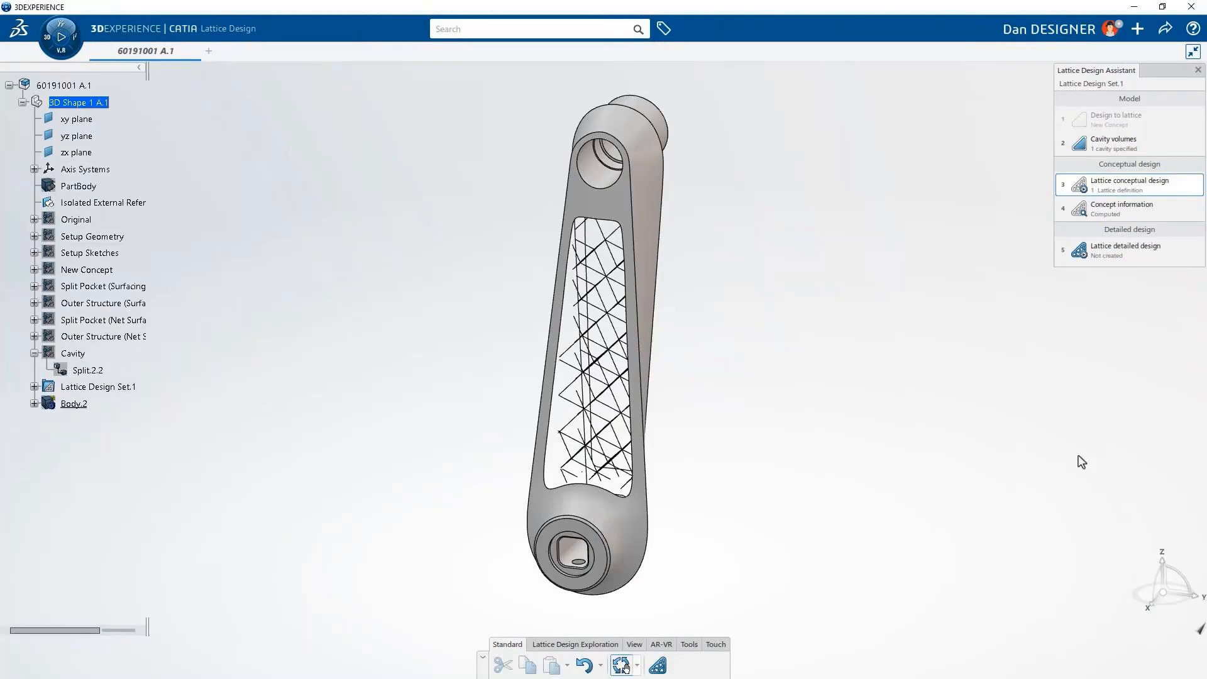
Step: Generate the detailed lattice geometry from the concept structure with a 0.5 mm decimation sag
click(1125, 249)
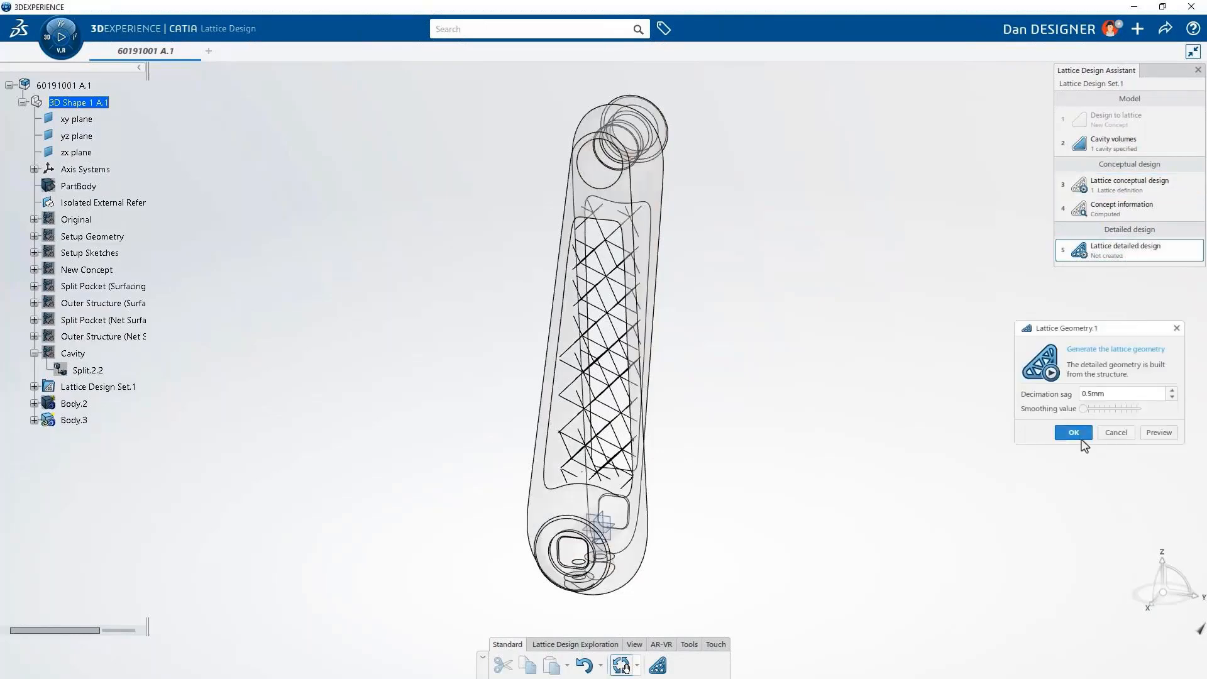
click(1073, 432)
middle_drag(1081, 445, 789, 526)
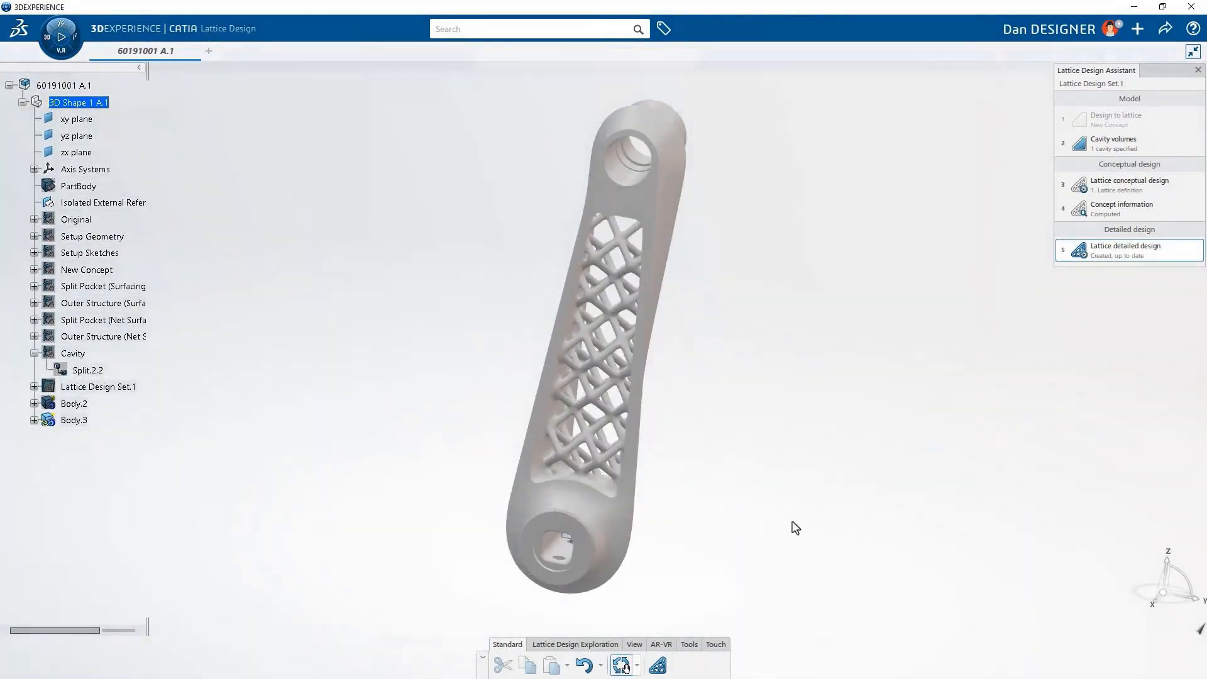